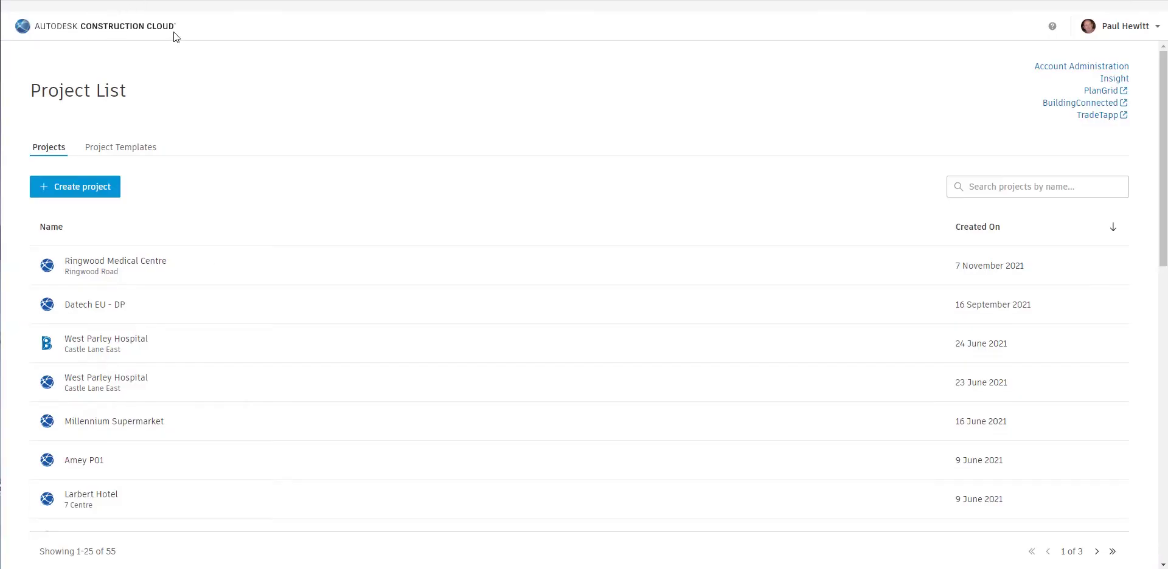
- Scroll down the Project List to reach the Audubon Centre Verwood project
{"action": "scroll", "coordinate": [164, 413], "scroll_direction": "down", "scroll_amount": 1}
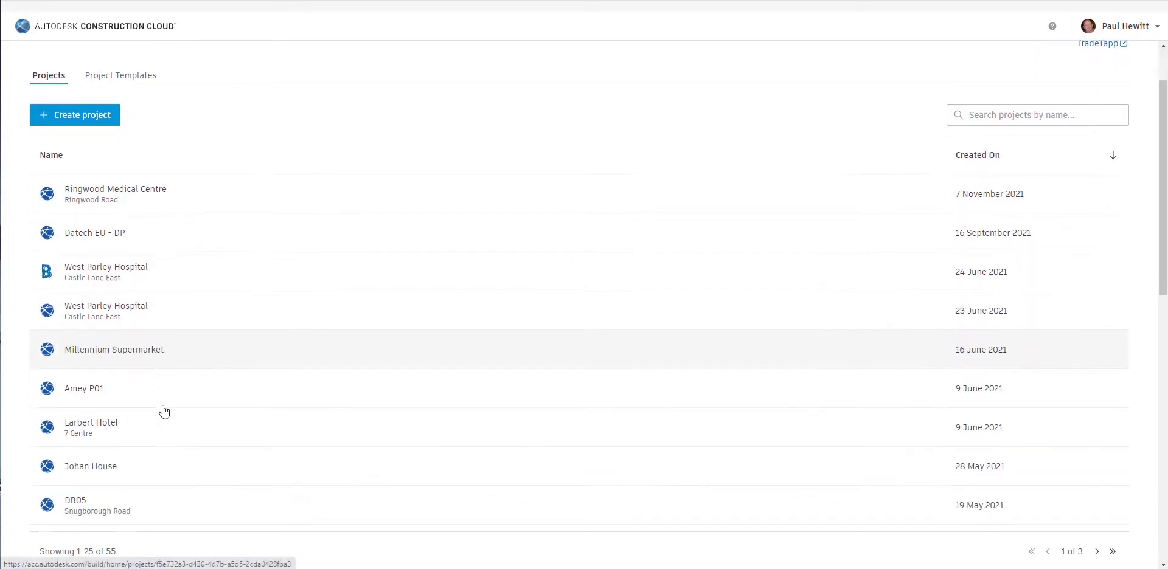
{"action": "scroll", "coordinate": [163, 411], "scroll_direction": "down", "scroll_amount": 2}
{"action": "scroll", "coordinate": [162, 409], "scroll_direction": "down", "scroll_amount": 2}
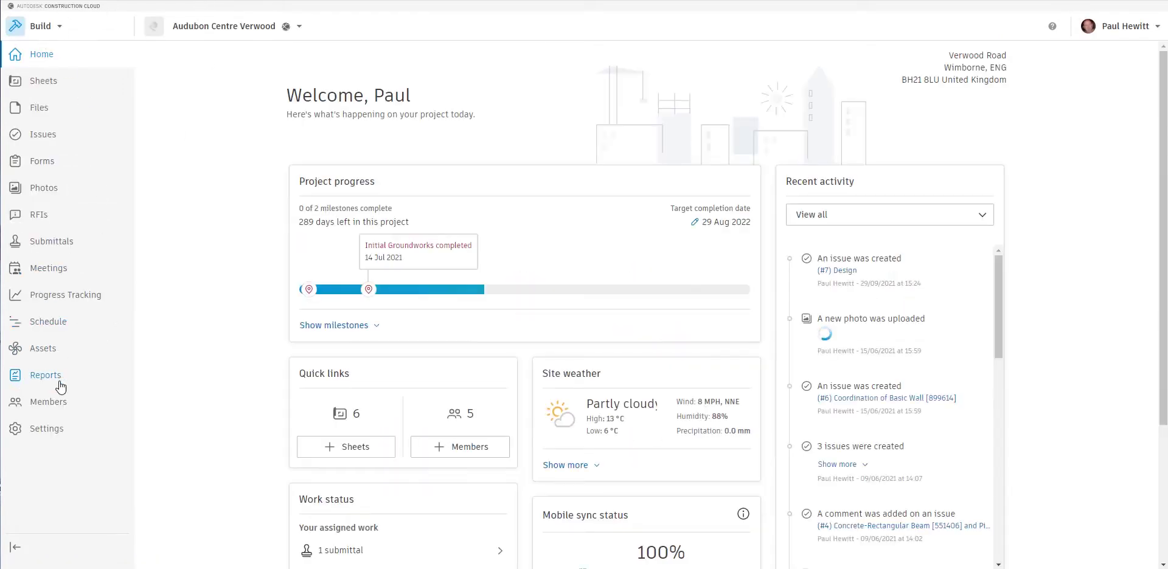
- Switch the project from Build to Docs and go to its Reports page
{"action": "left_click", "coordinate": [54, 30]}
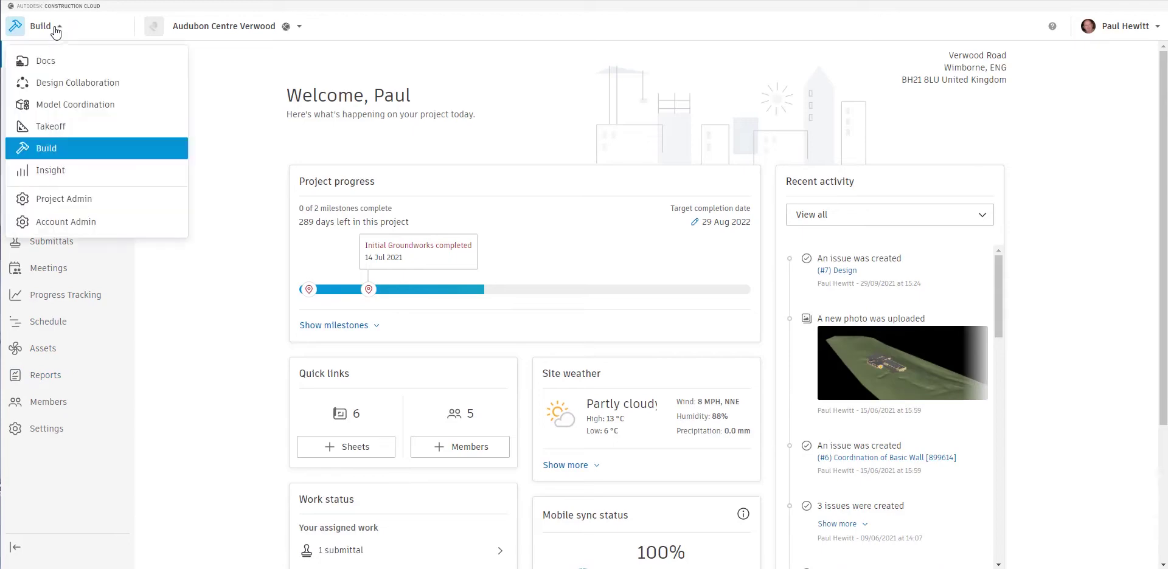
{"action": "left_click", "coordinate": [46, 62]}
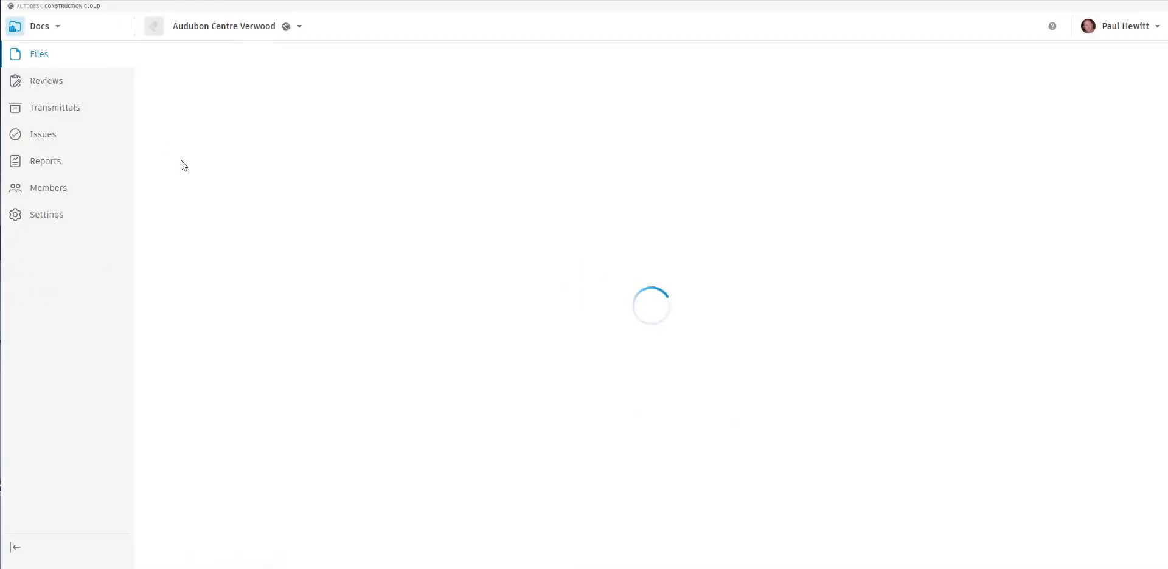
{"action": "left_click", "coordinate": [49, 166]}
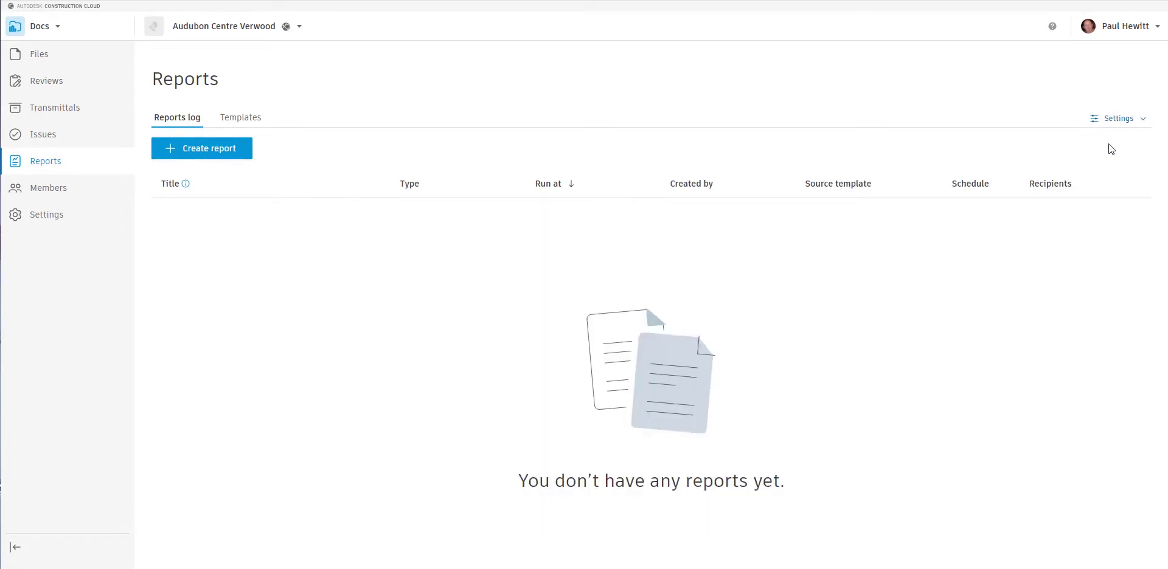
- In Report Settings, browse the Language list and keep English (UK)
{"action": "left_click", "coordinate": [1122, 120]}
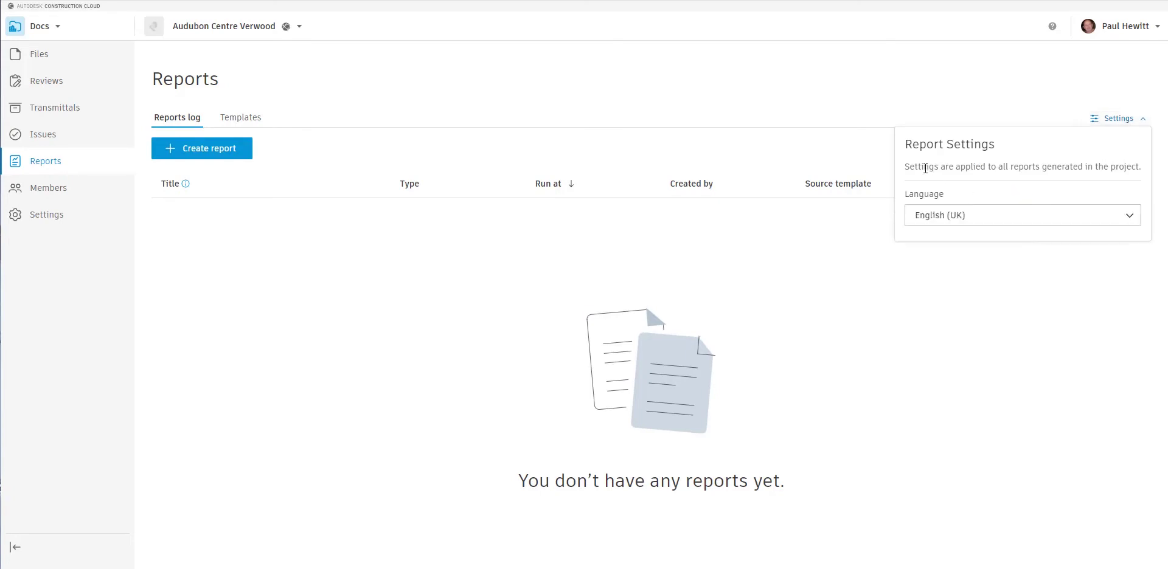
{"action": "left_click", "coordinate": [1007, 221]}
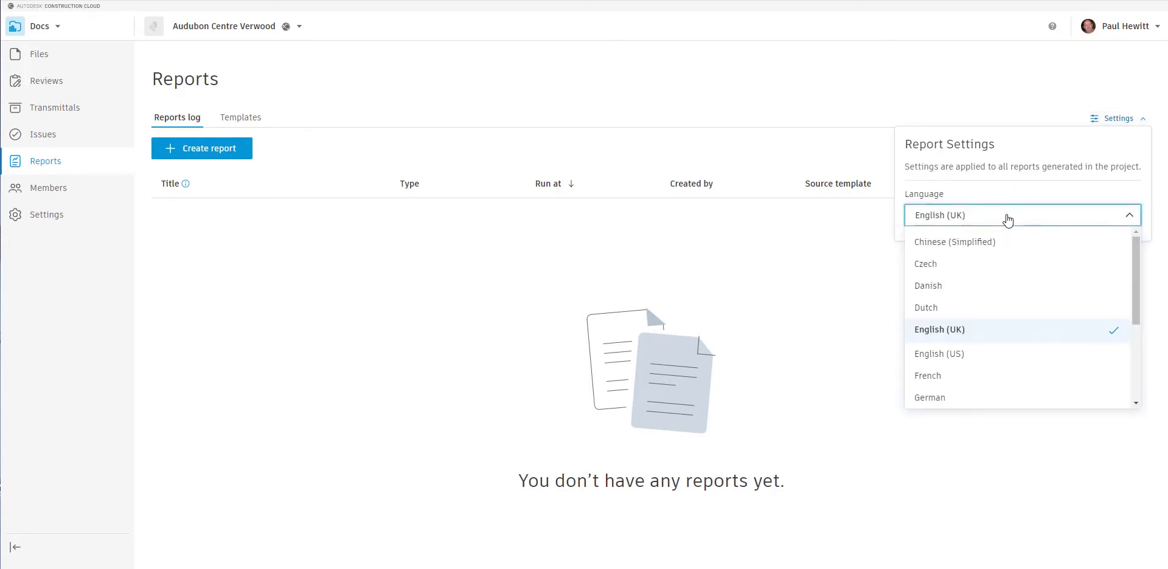
{"action": "scroll", "coordinate": [1034, 295], "scroll_direction": "down", "scroll_amount": 1}
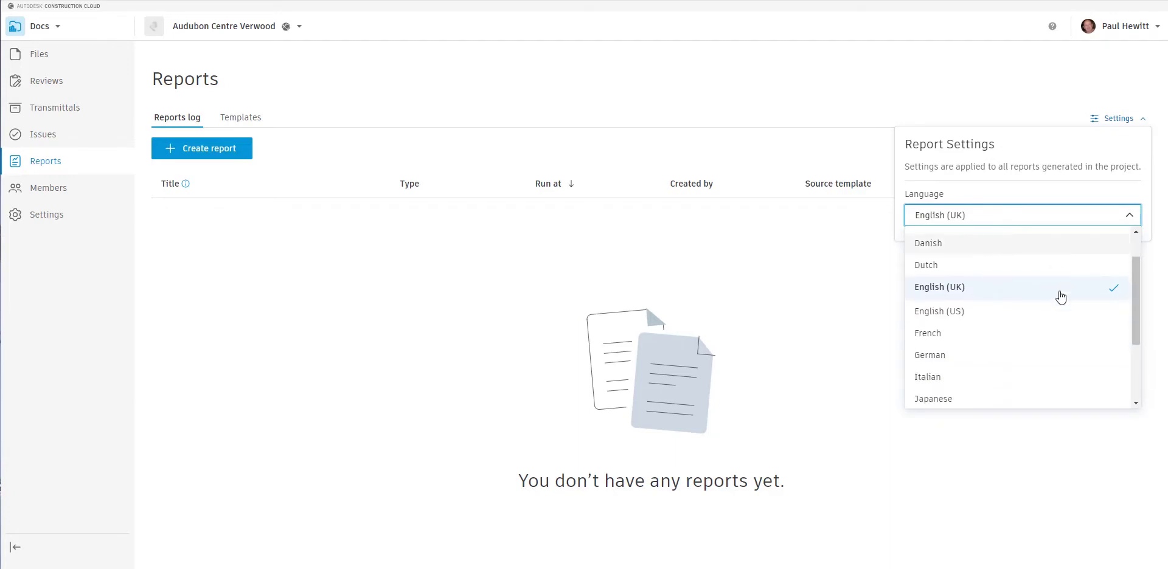
{"action": "scroll", "coordinate": [1060, 296], "scroll_direction": "down", "scroll_amount": 1}
{"action": "scroll", "coordinate": [1060, 296], "scroll_direction": "down", "scroll_amount": 1}
{"action": "scroll", "coordinate": [1060, 296], "scroll_direction": "down", "scroll_amount": 1}
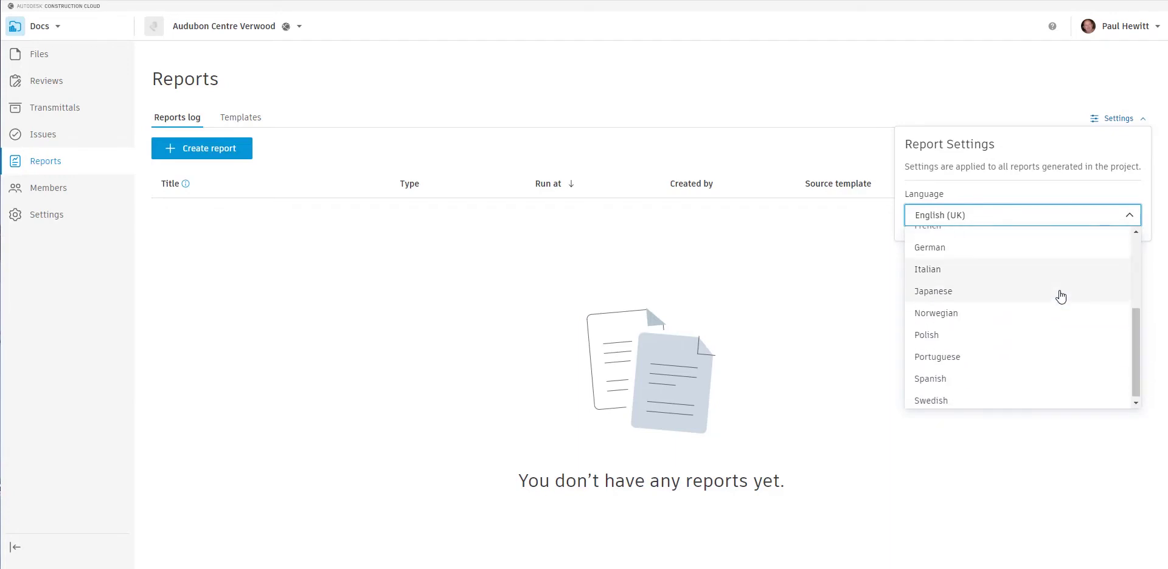
{"action": "scroll", "coordinate": [1060, 297], "scroll_direction": "up", "scroll_amount": 3}
{"action": "left_click", "coordinate": [1047, 221]}
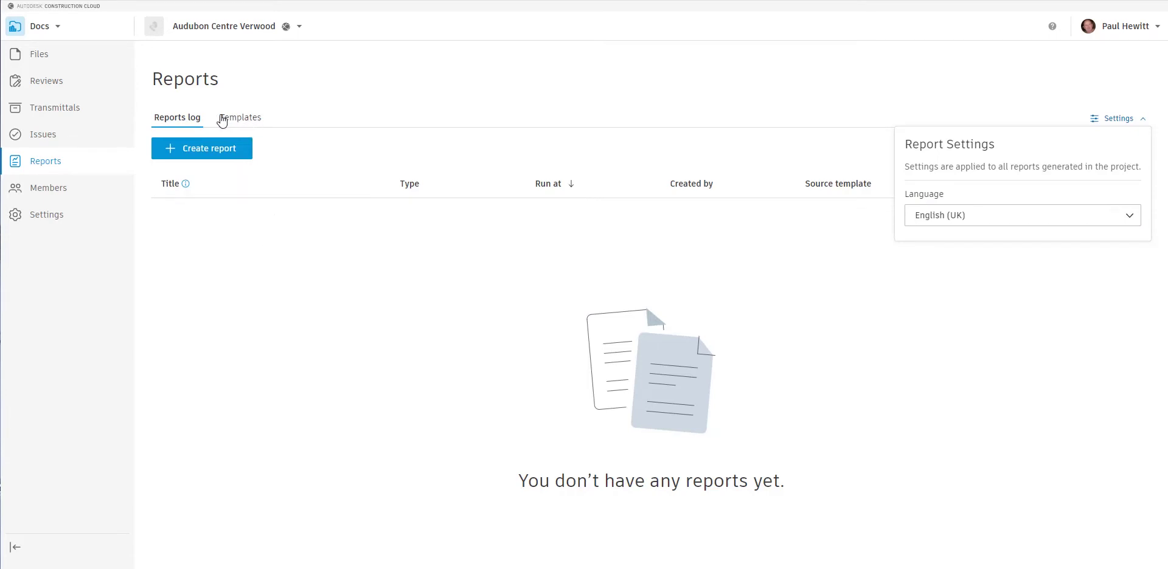
- Create an Issue detail report filtered to Status Open, titled 'Issue detail - Open'
{"action": "left_click", "coordinate": [206, 150]}
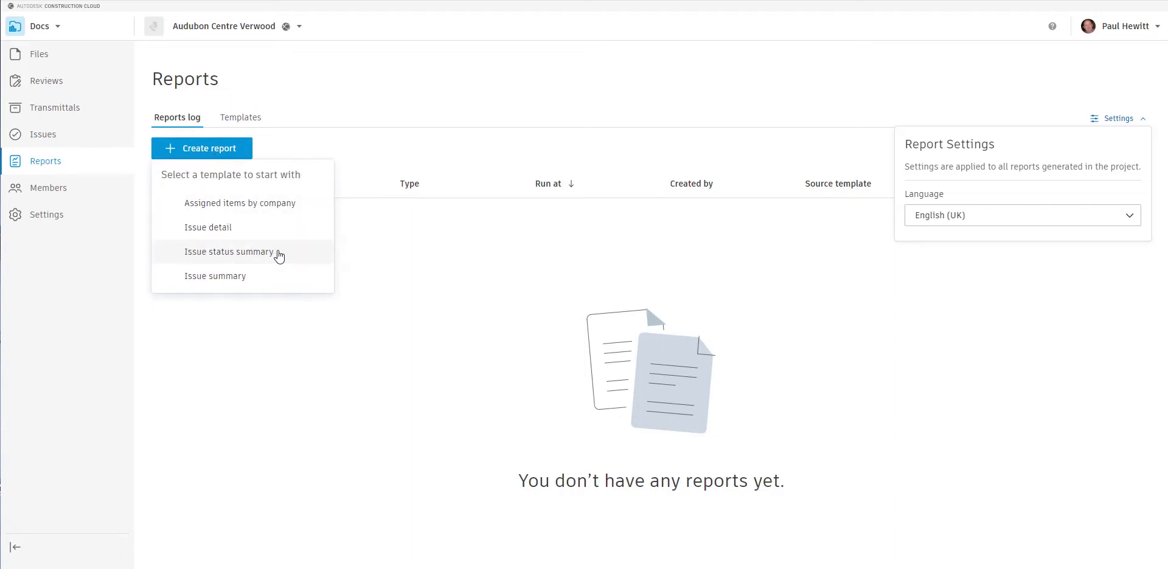
{"action": "left_click", "coordinate": [195, 229]}
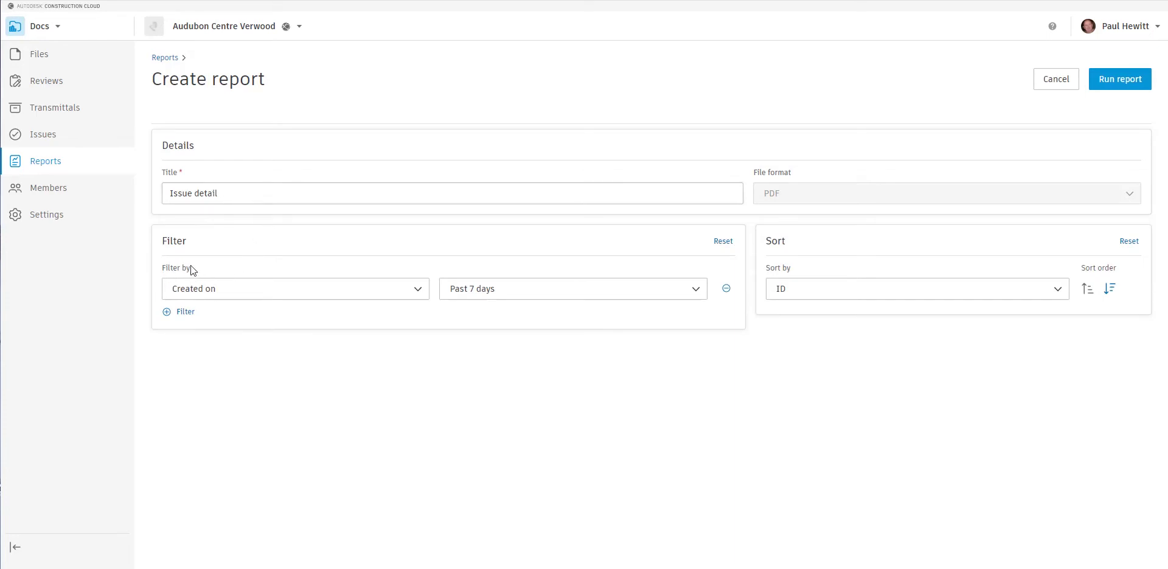
{"action": "left_click", "coordinate": [414, 295]}
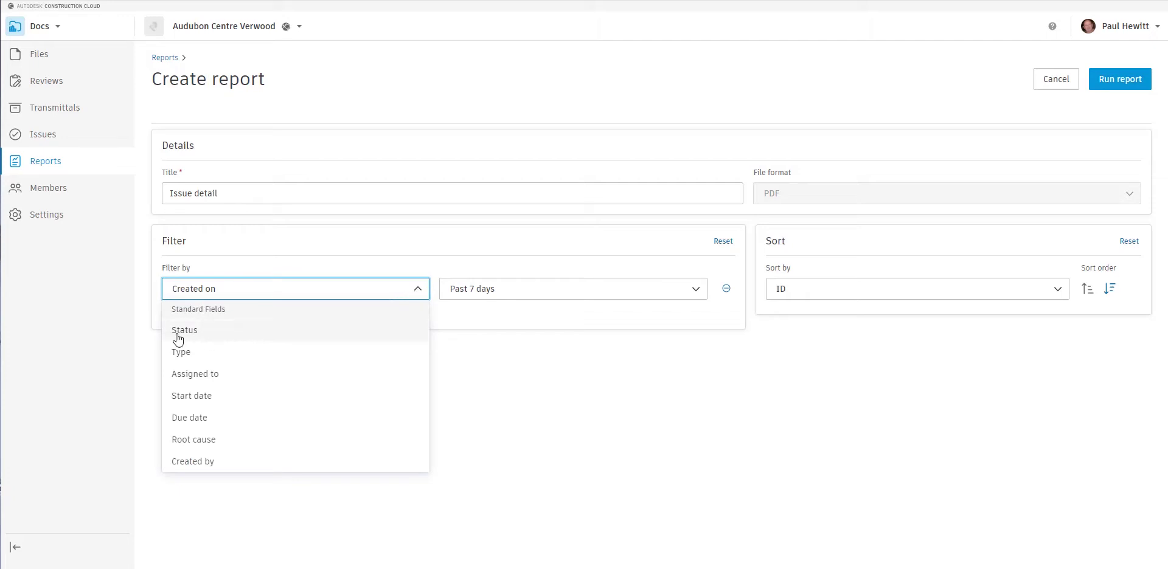
{"action": "left_click", "coordinate": [199, 338]}
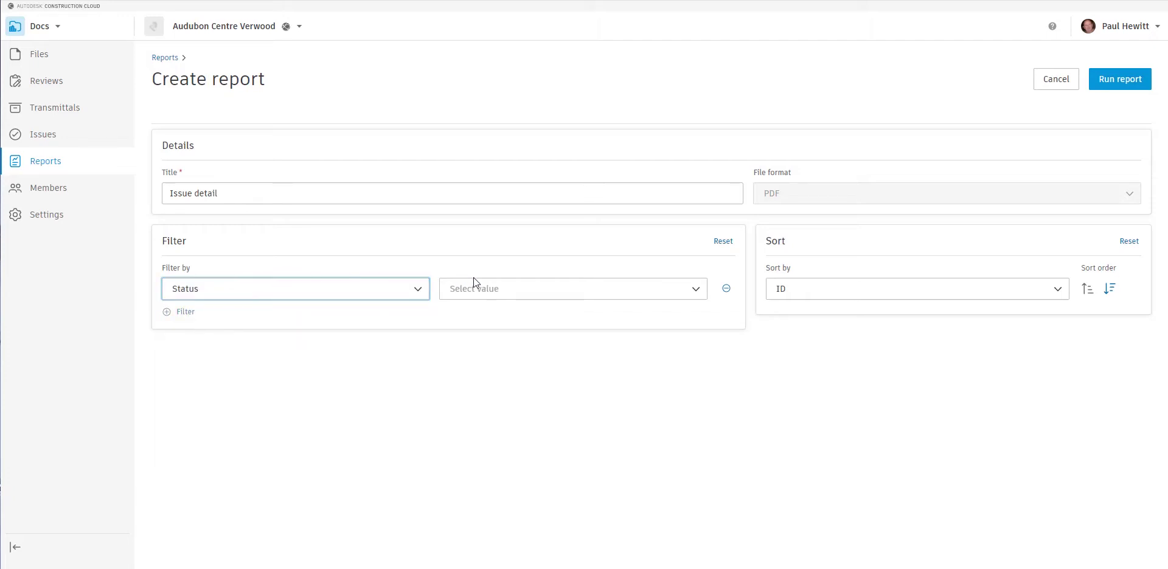
{"action": "left_click", "coordinate": [536, 291]}
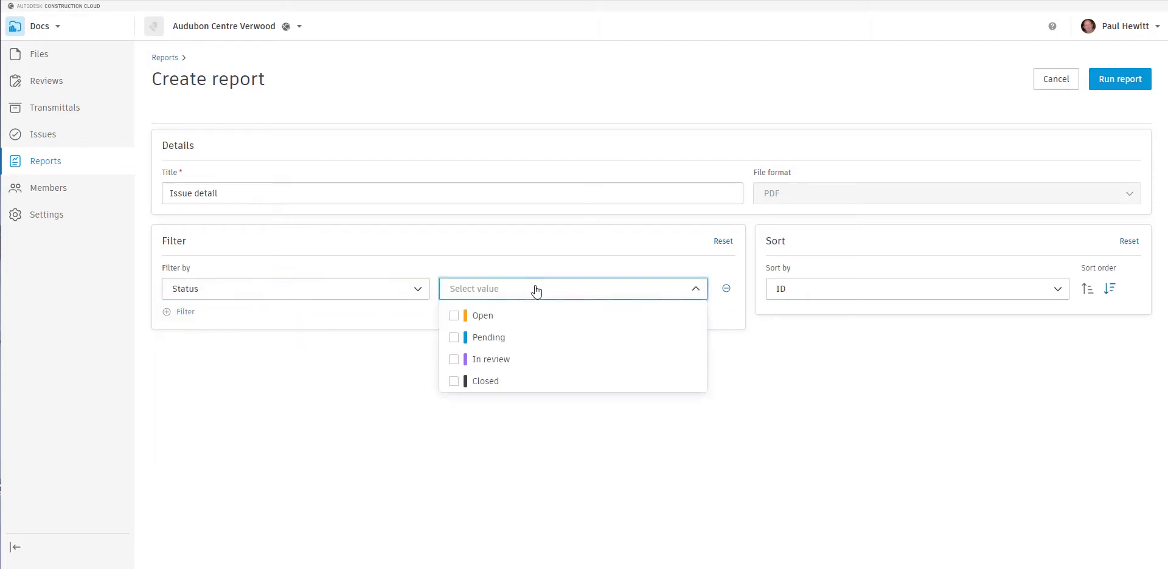
{"action": "left_click", "coordinate": [454, 317]}
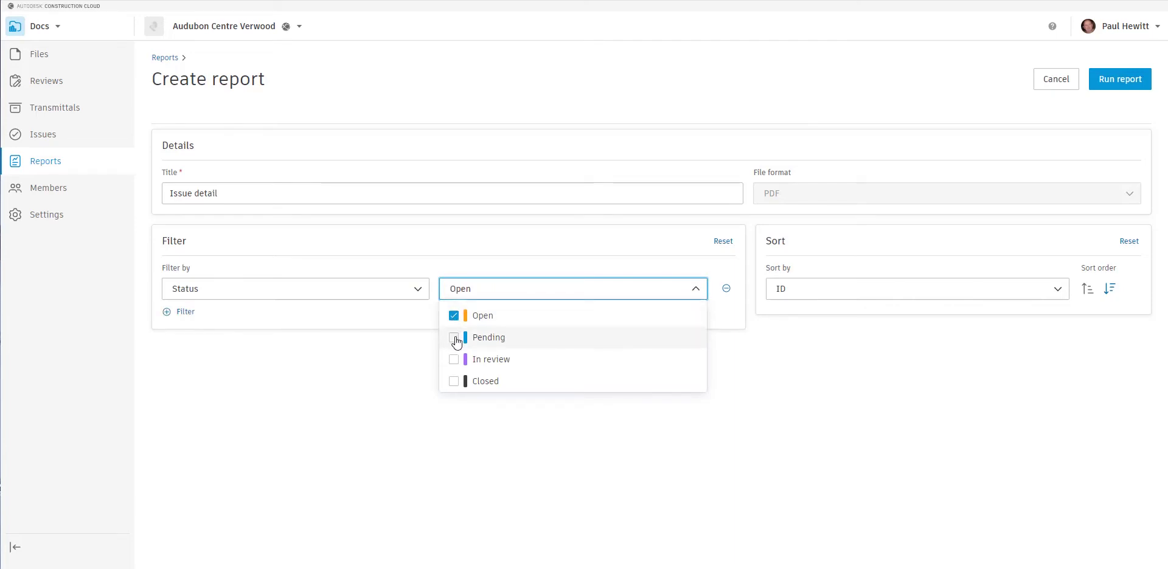
{"action": "left_click", "coordinate": [237, 193]}
{"action": "type", "text": "- Open"}
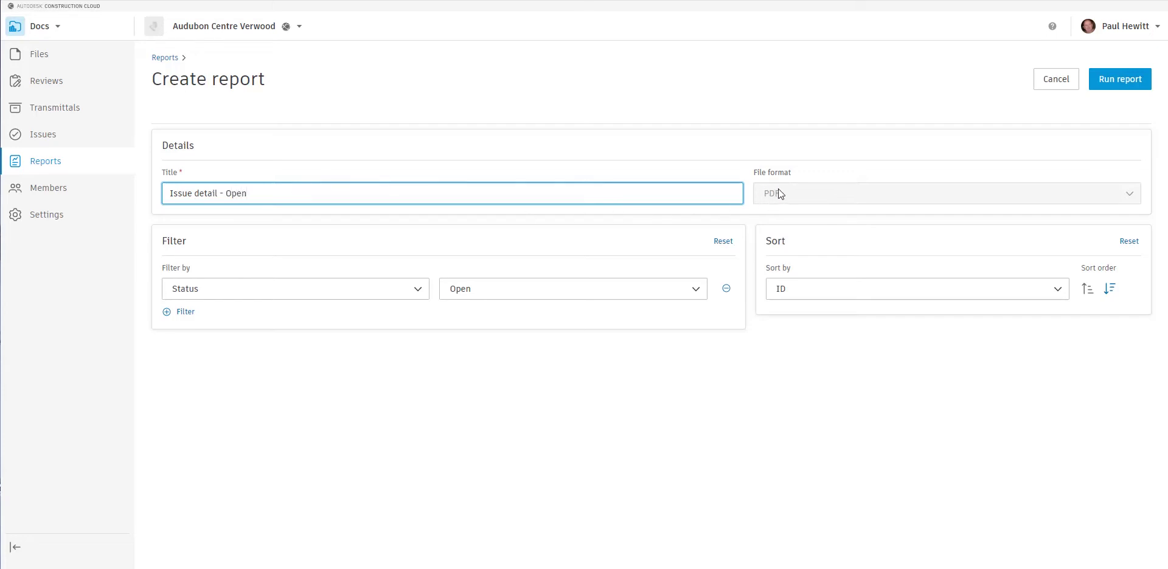
{"action": "left_click", "coordinate": [807, 296]}
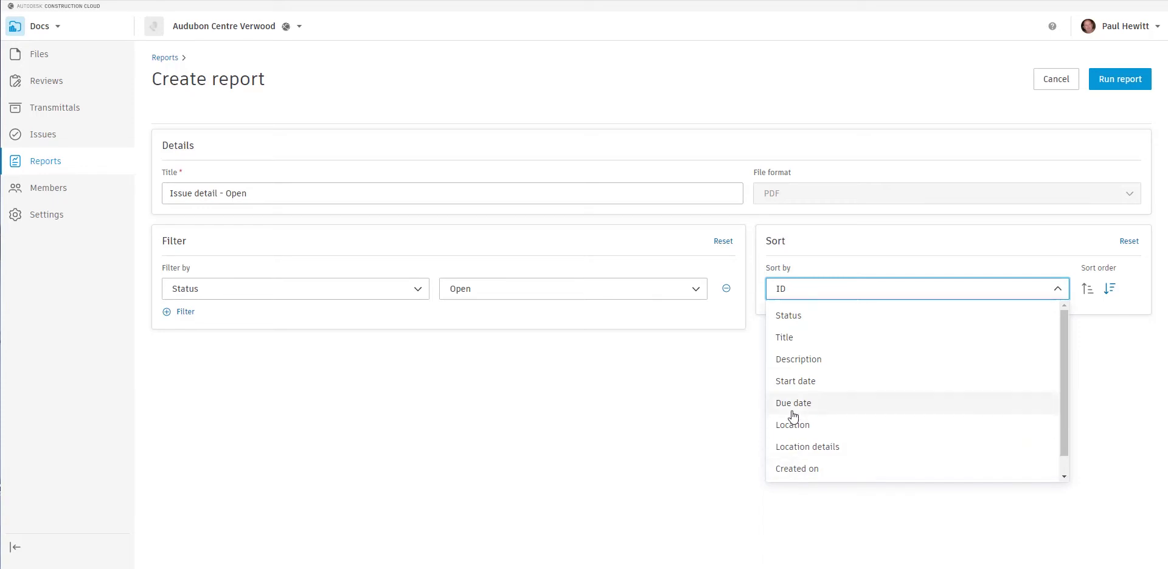
- Sort the report by Due date and add an empty second filter row
{"action": "left_click", "coordinate": [810, 405]}
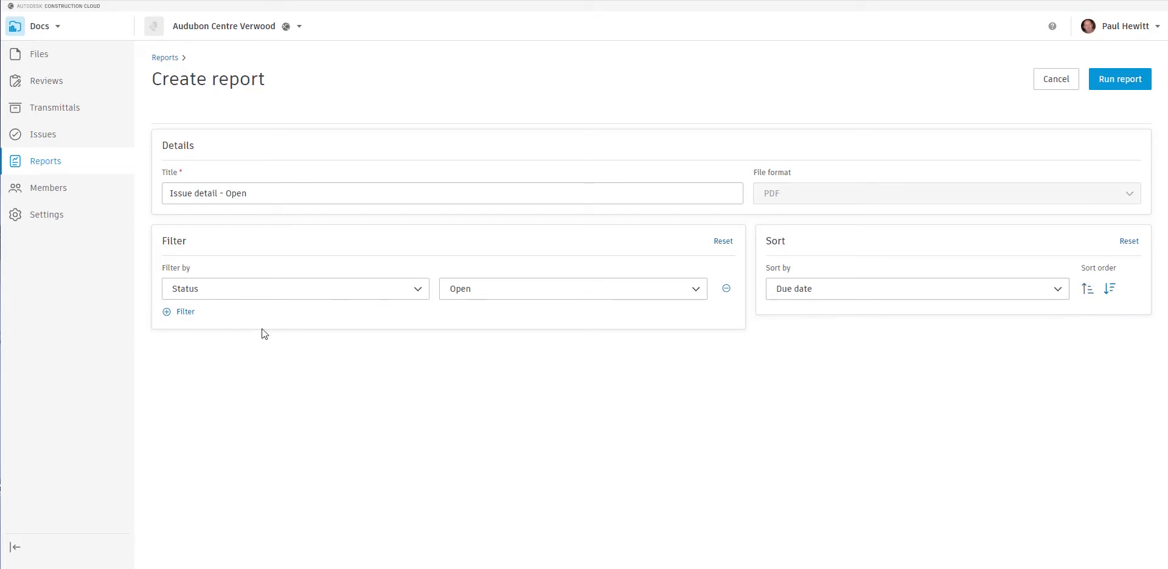
{"action": "left_click", "coordinate": [171, 313]}
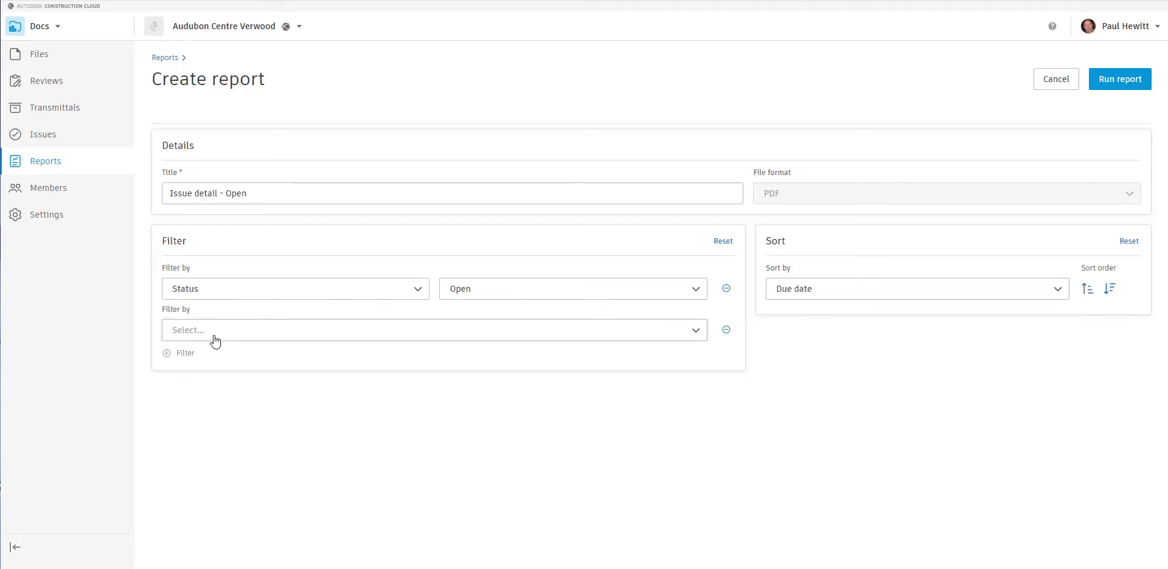
{"action": "left_click", "coordinate": [214, 338]}
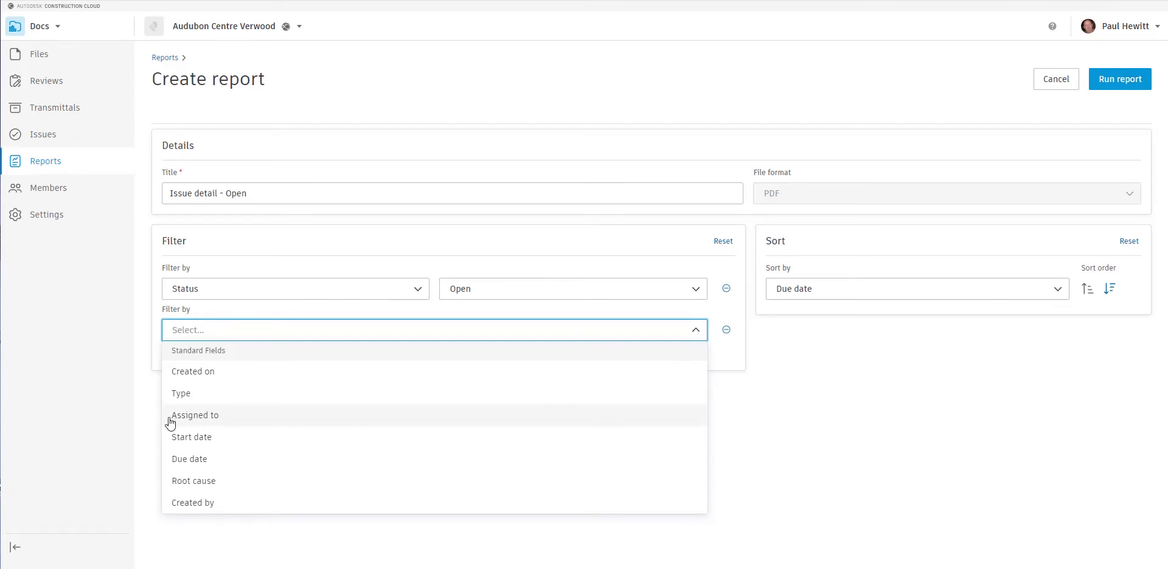
{"action": "left_click", "coordinate": [582, 308]}
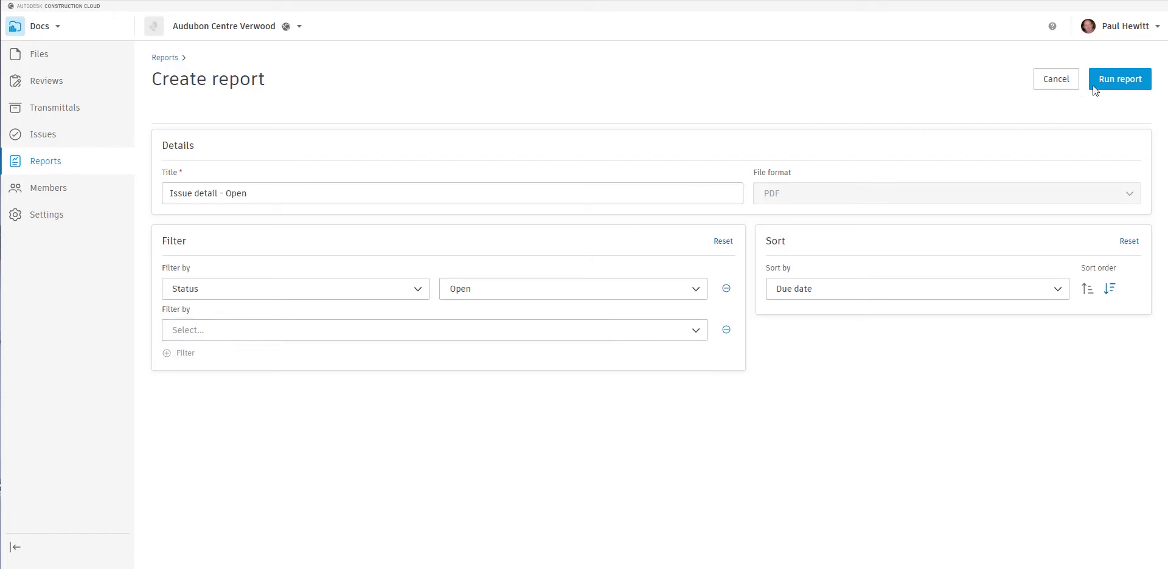
- Run the Issue detail - Open report and also save it as a template
{"action": "left_click", "coordinate": [1125, 85]}
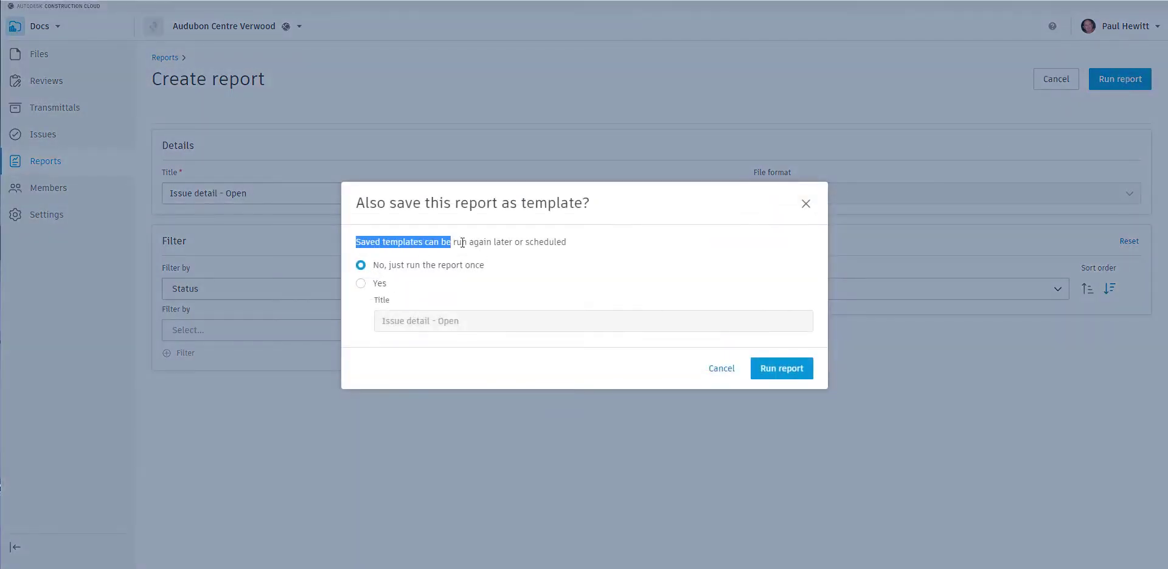
{"action": "left_click_drag", "start_coordinate": [367, 243], "coordinate": [579, 246]}
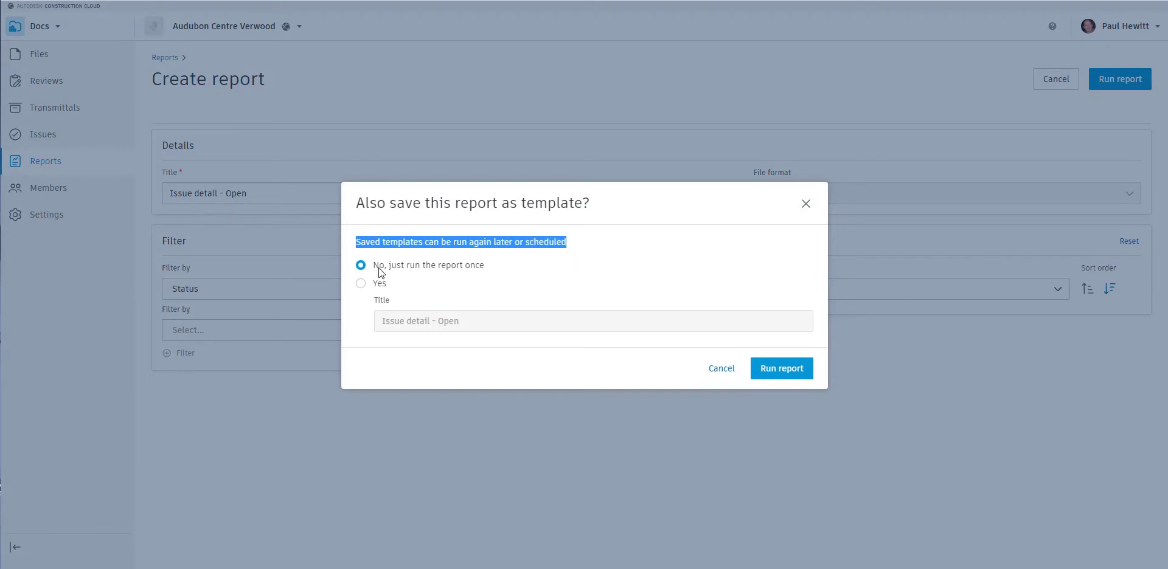
{"action": "left_click", "coordinate": [361, 284]}
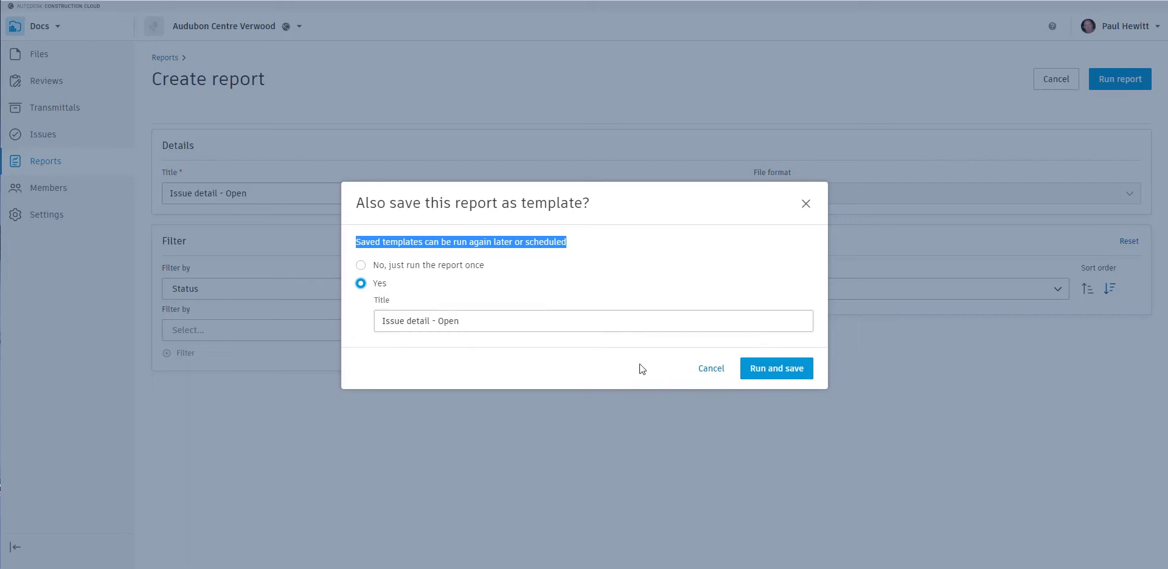
{"action": "left_click", "coordinate": [783, 369]}
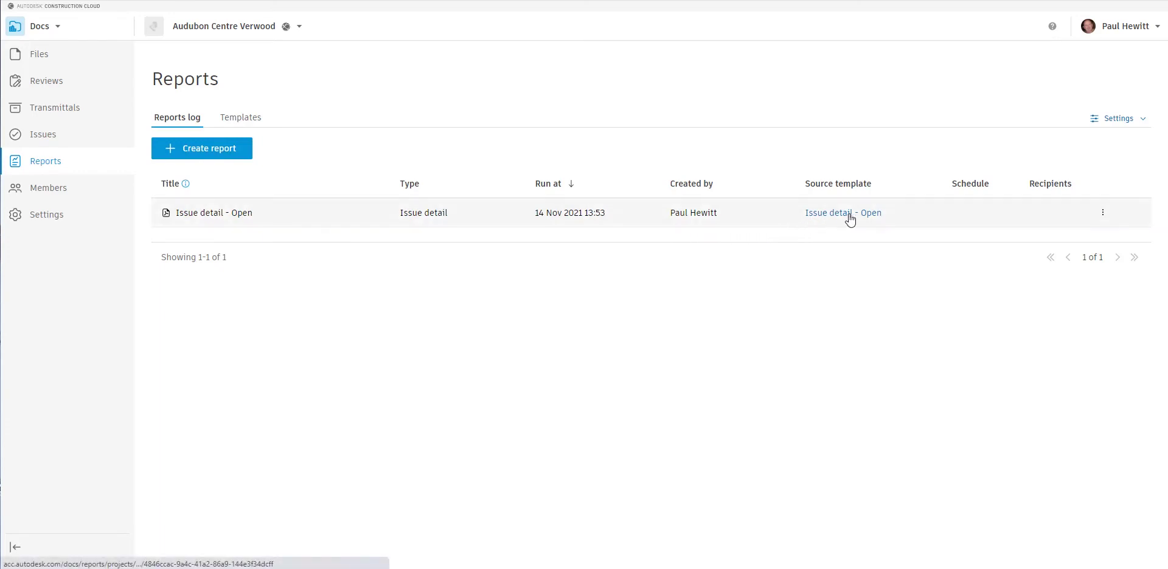
- Download the generated Issue detail - Open report as a PDF and open it
{"action": "left_click", "coordinate": [1102, 215]}
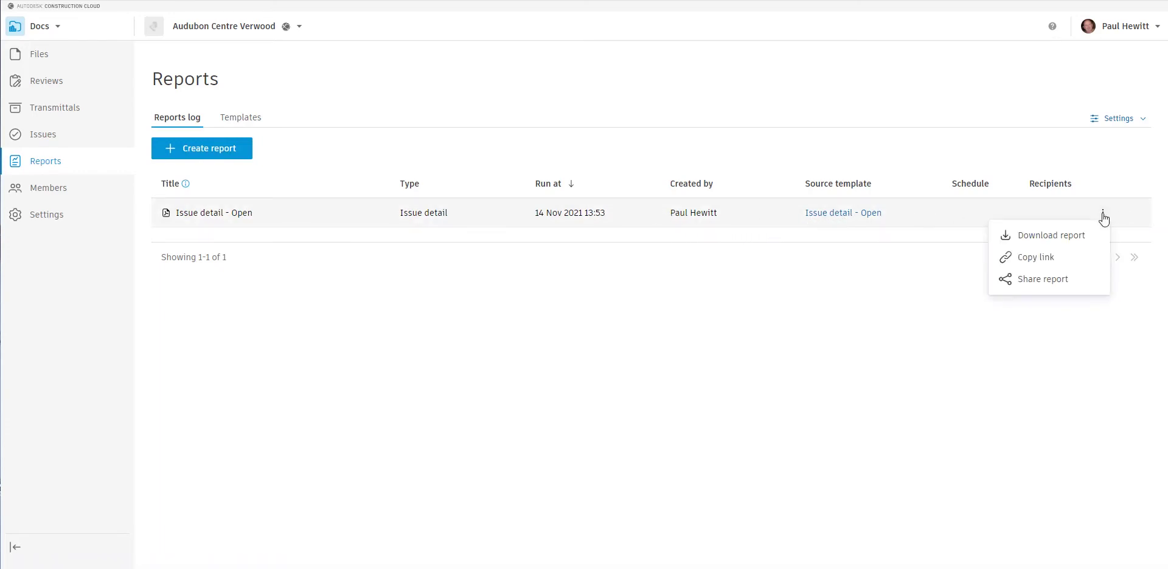
{"action": "left_click", "coordinate": [1028, 237]}
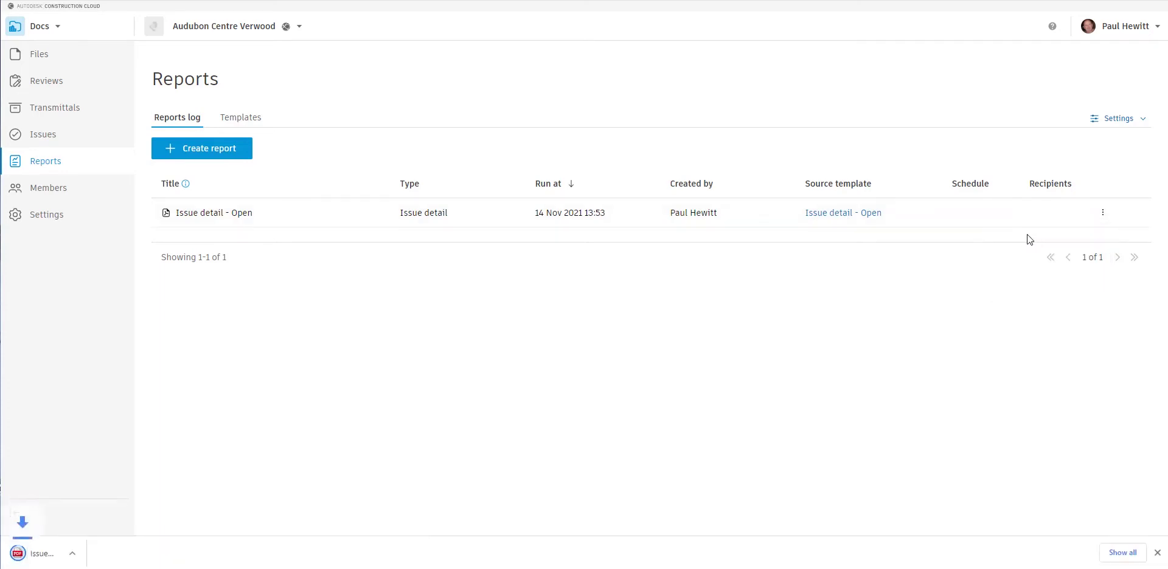
{"action": "left_click", "coordinate": [130, 553]}
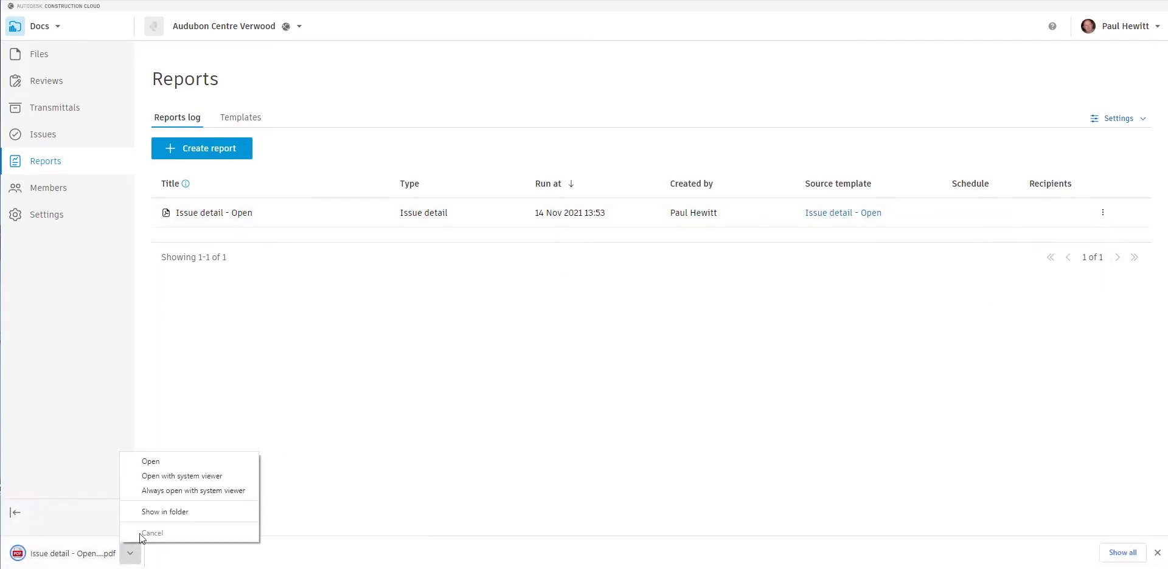
{"action": "left_click", "coordinate": [162, 460]}
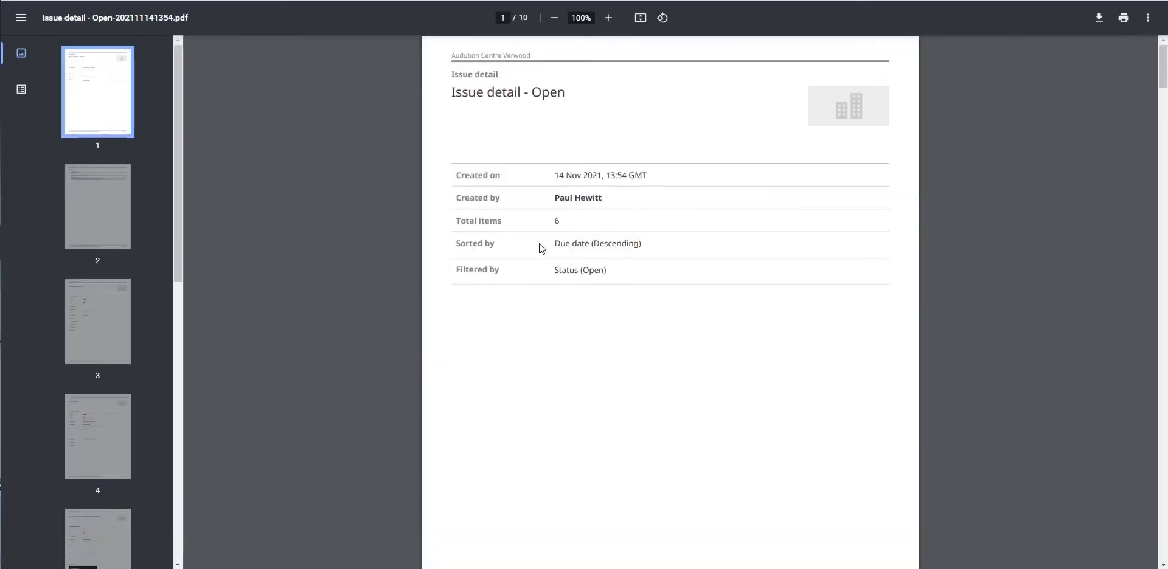
- Scroll through all ten pages of the Issue detail - Open PDF
{"action": "scroll", "coordinate": [632, 217], "scroll_direction": "down", "scroll_amount": 1}
{"action": "scroll", "coordinate": [632, 216], "scroll_direction": "down", "scroll_amount": 2}
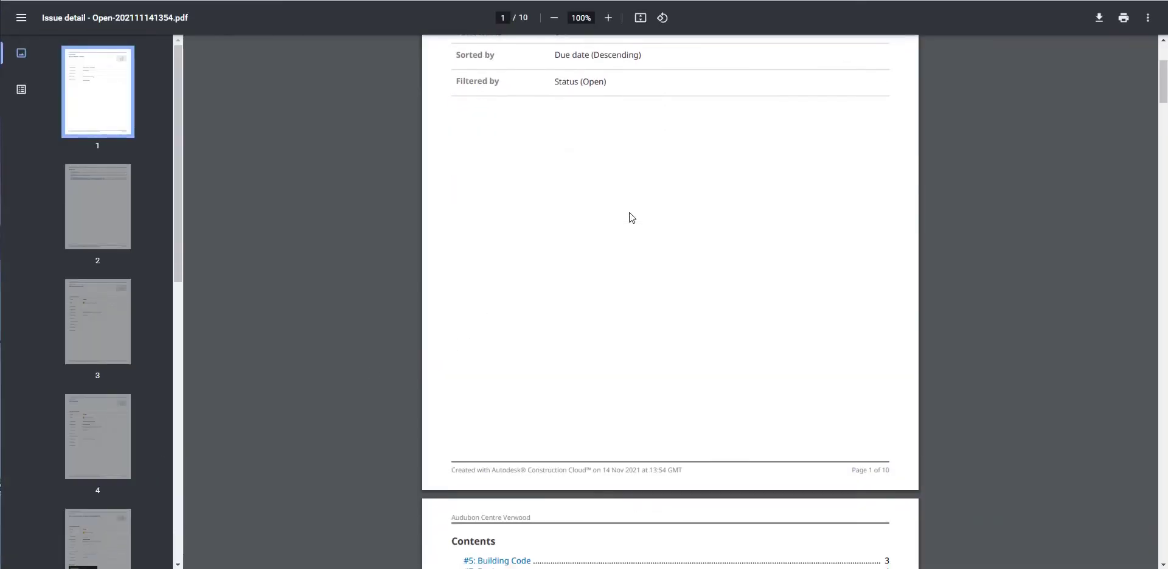
{"action": "scroll", "coordinate": [632, 216], "scroll_direction": "down", "scroll_amount": 5}
{"action": "scroll", "coordinate": [631, 216], "scroll_direction": "down", "scroll_amount": 1}
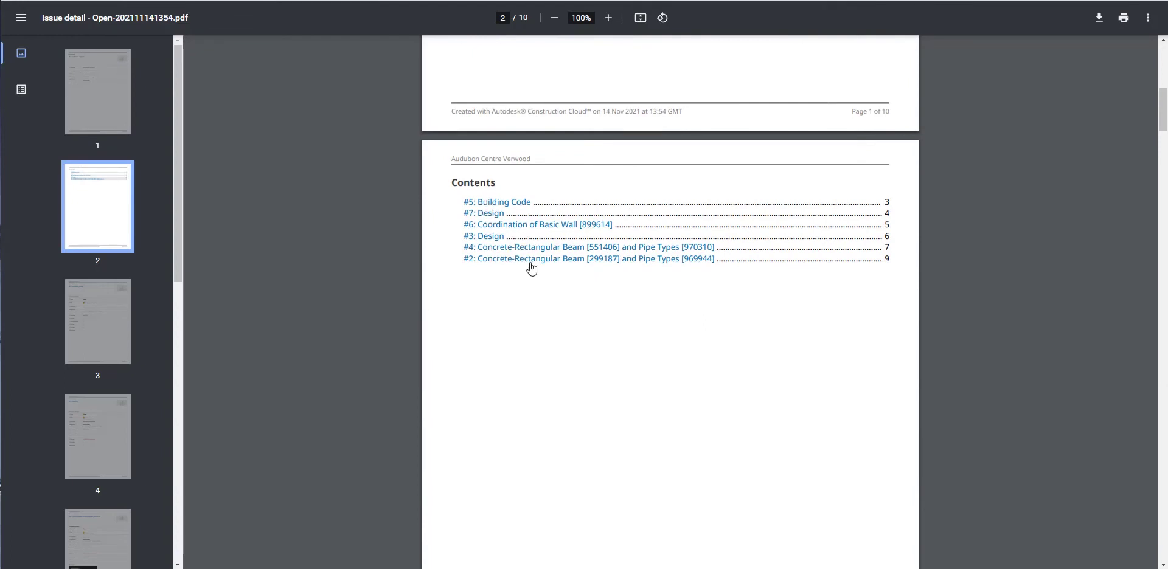
{"action": "scroll", "coordinate": [544, 276], "scroll_direction": "down", "scroll_amount": 5}
{"action": "scroll", "coordinate": [544, 276], "scroll_direction": "down", "scroll_amount": 2}
{"action": "scroll", "coordinate": [544, 277], "scroll_direction": "down", "scroll_amount": 5}
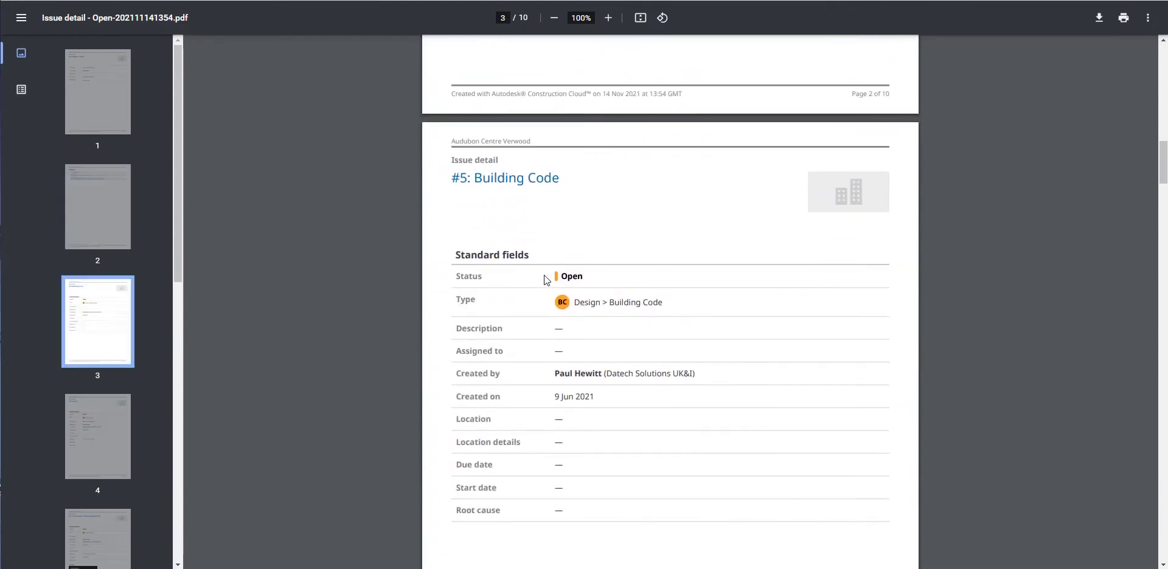
{"action": "scroll", "coordinate": [543, 276], "scroll_direction": "down", "scroll_amount": 3}
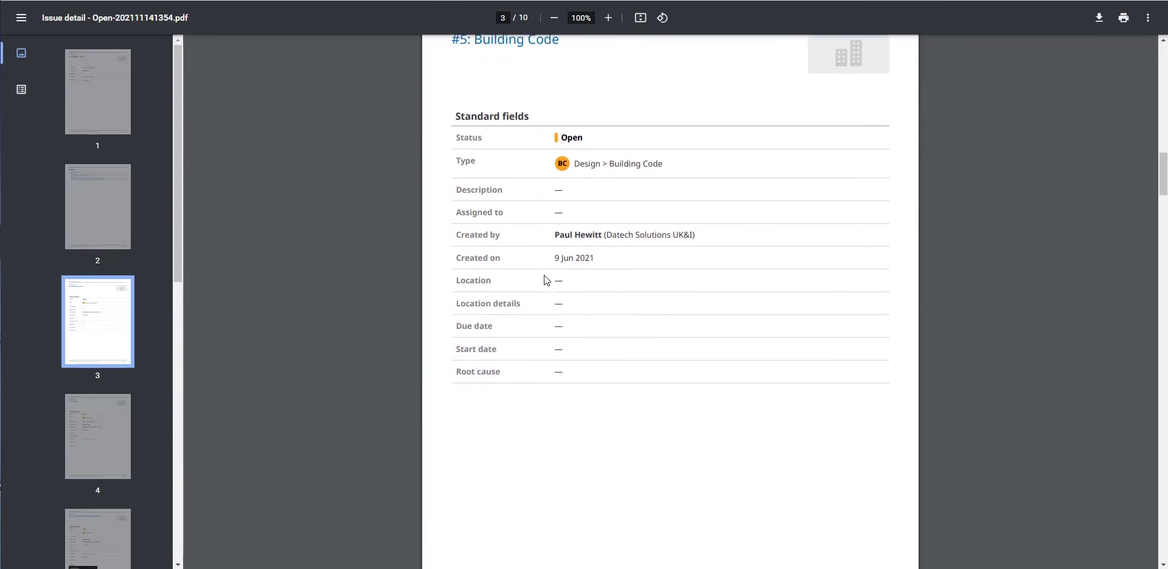
{"action": "scroll", "coordinate": [544, 275], "scroll_direction": "down", "scroll_amount": 6}
{"action": "scroll", "coordinate": [544, 275], "scroll_direction": "down", "scroll_amount": 4}
{"action": "scroll", "coordinate": [544, 275], "scroll_direction": "down", "scroll_amount": 1}
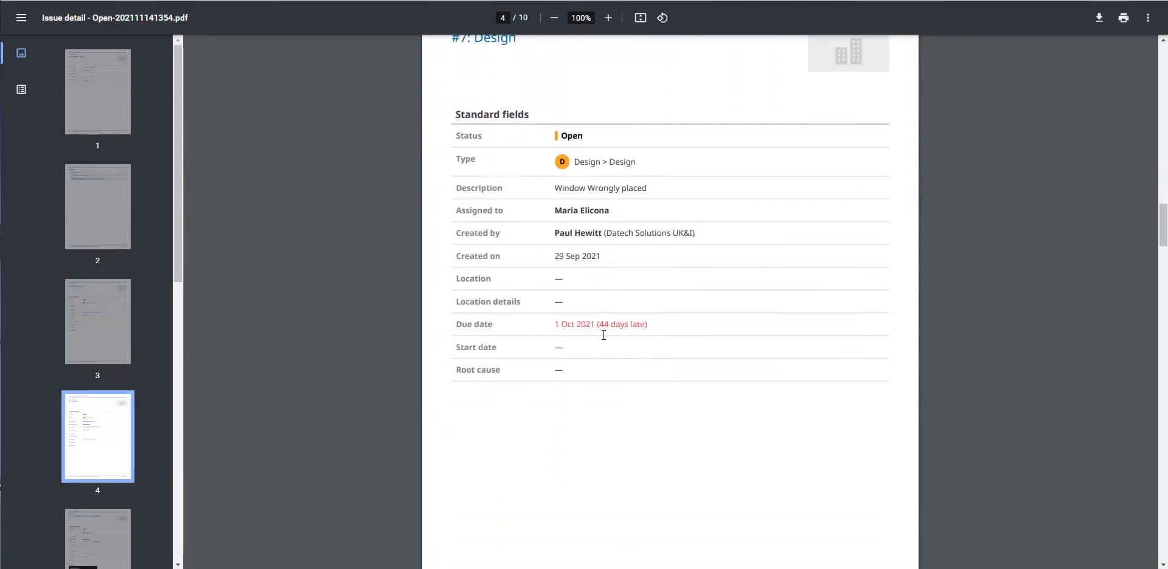
{"action": "scroll", "coordinate": [655, 324], "scroll_direction": "down", "scroll_amount": 5}
{"action": "scroll", "coordinate": [655, 324], "scroll_direction": "down", "scroll_amount": 2}
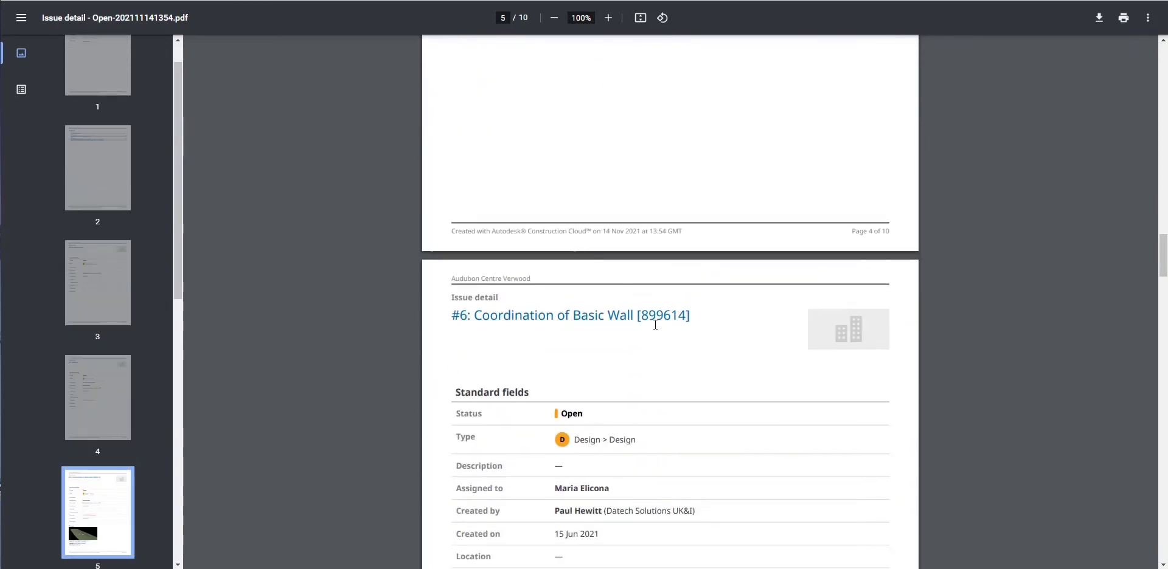
{"action": "scroll", "coordinate": [655, 324], "scroll_direction": "down", "scroll_amount": 5}
{"action": "scroll", "coordinate": [654, 324], "scroll_direction": "down", "scroll_amount": 5}
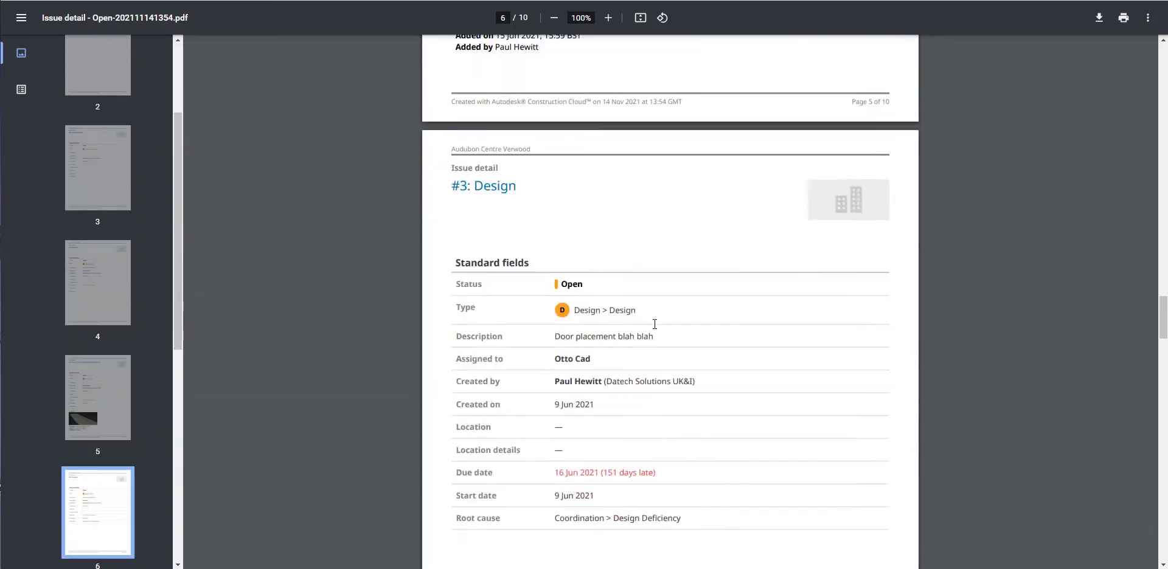
{"action": "scroll", "coordinate": [654, 324], "scroll_direction": "down", "scroll_amount": 1}
{"action": "scroll", "coordinate": [654, 324], "scroll_direction": "down", "scroll_amount": 5}
{"action": "scroll", "coordinate": [655, 324], "scroll_direction": "down", "scroll_amount": 3}
{"action": "scroll", "coordinate": [654, 324], "scroll_direction": "down", "scroll_amount": 10}
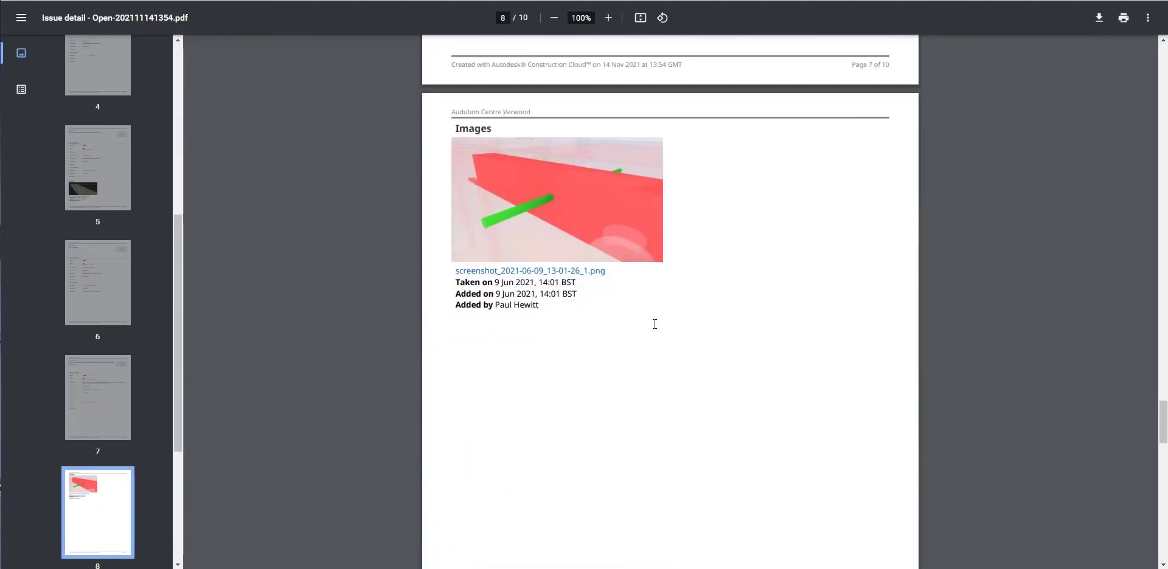
{"action": "scroll", "coordinate": [654, 324], "scroll_direction": "down", "scroll_amount": 5}
{"action": "scroll", "coordinate": [654, 324], "scroll_direction": "down", "scroll_amount": 4}
{"action": "scroll", "coordinate": [654, 324], "scroll_direction": "down", "scroll_amount": 4}
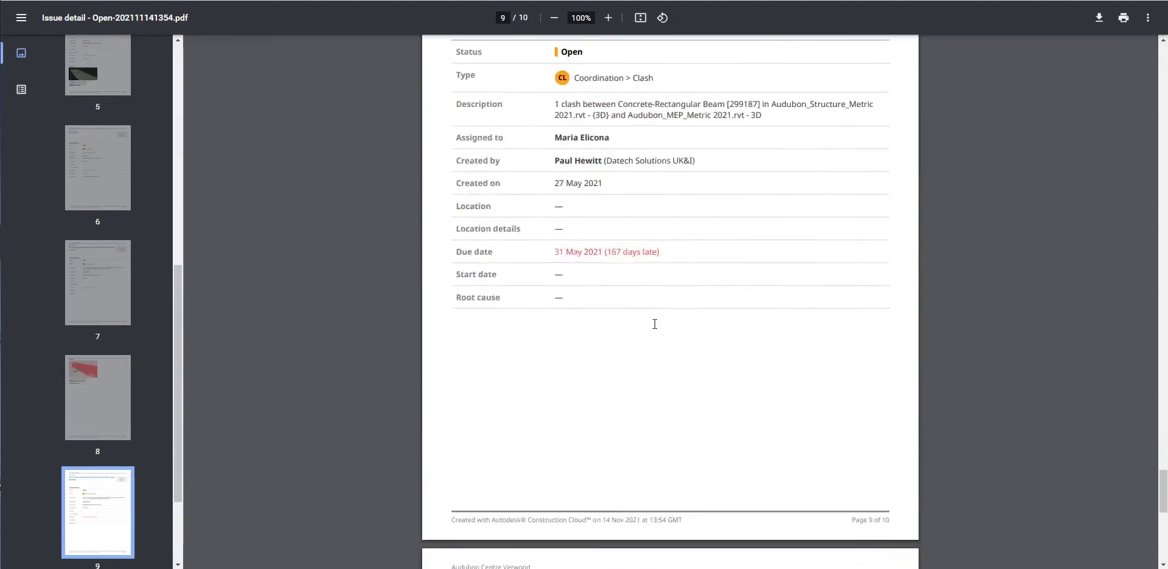
{"action": "scroll", "coordinate": [654, 324], "scroll_direction": "down", "scroll_amount": 6}
{"action": "scroll", "coordinate": [654, 324], "scroll_direction": "down", "scroll_amount": 4}
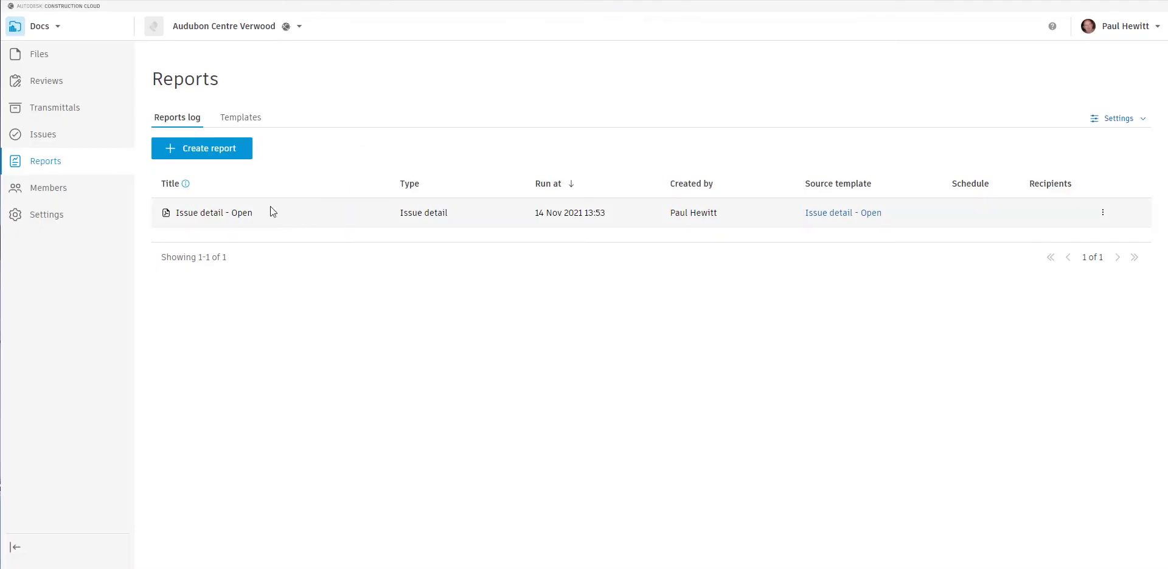
- From the Templates list, choose Schedule report for the Issue detail - Open template
{"action": "left_click", "coordinate": [254, 123]}
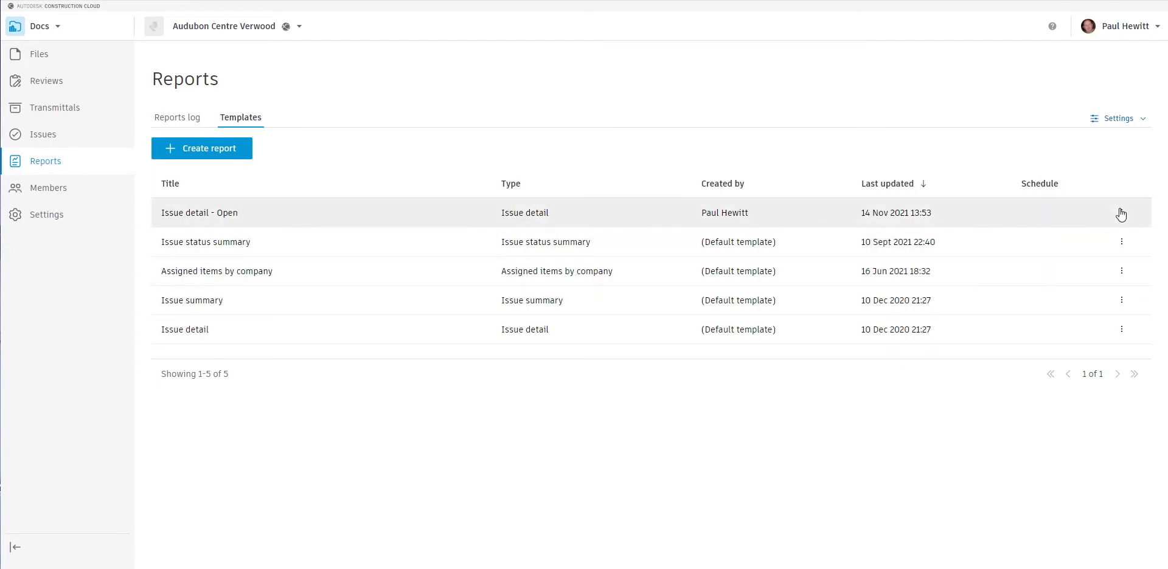
{"action": "left_click", "coordinate": [1121, 212]}
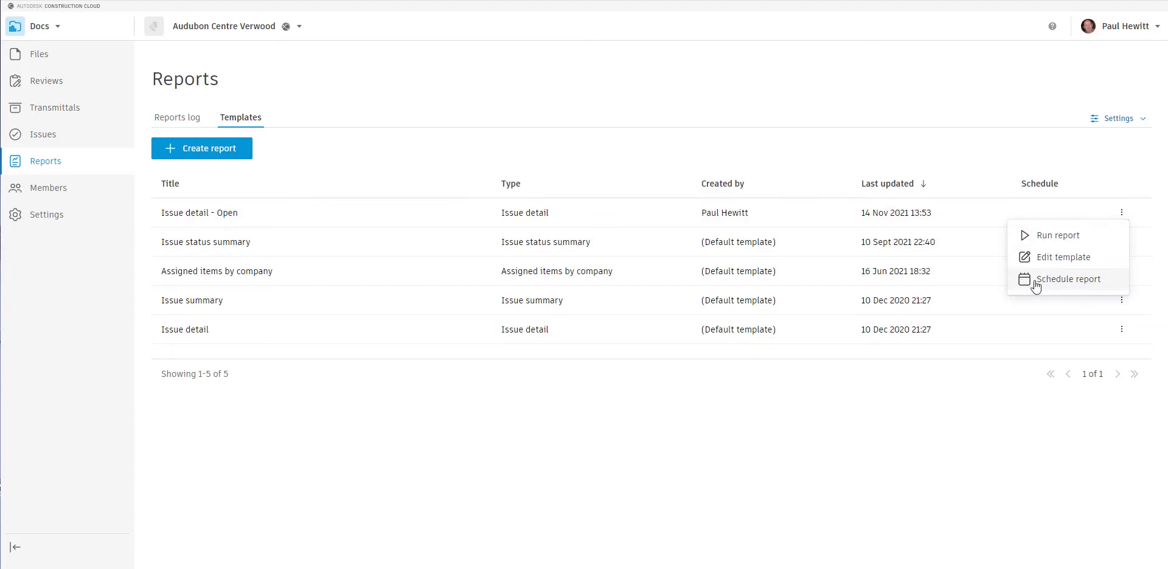
{"action": "left_click", "coordinate": [1046, 283]}
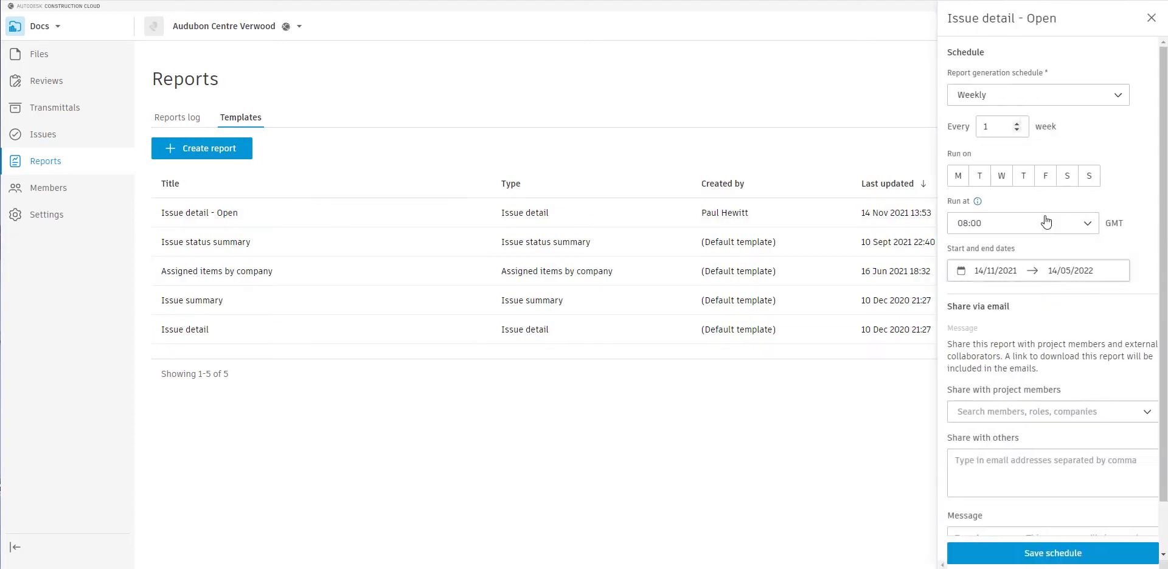
- Keep the schedule Weekly, every 1 week, running on Fridays
{"action": "left_click", "coordinate": [1003, 95]}
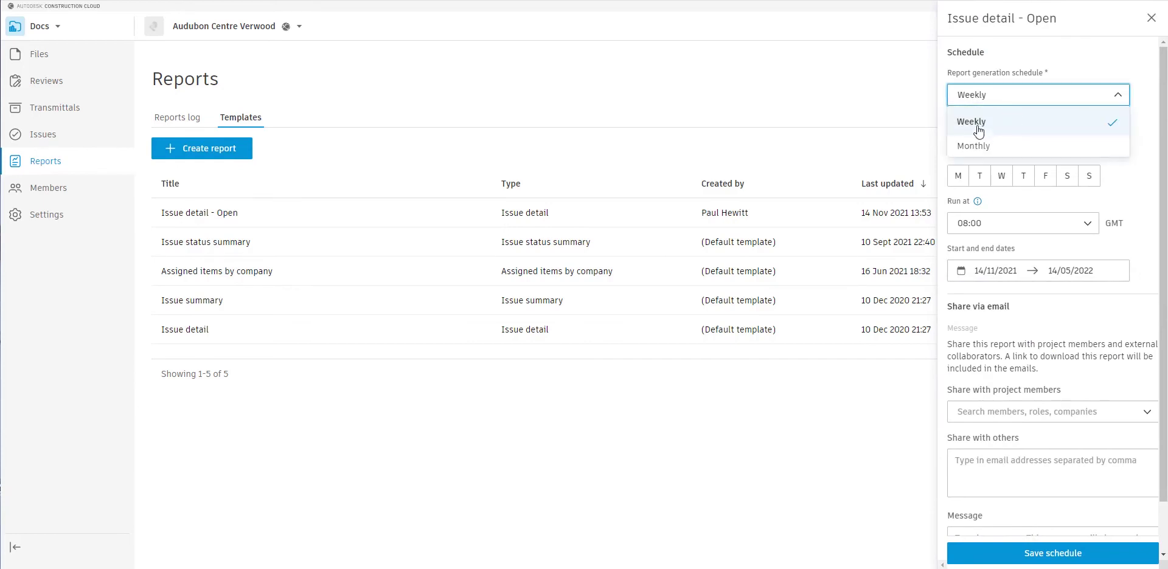
{"action": "left_click", "coordinate": [1006, 129]}
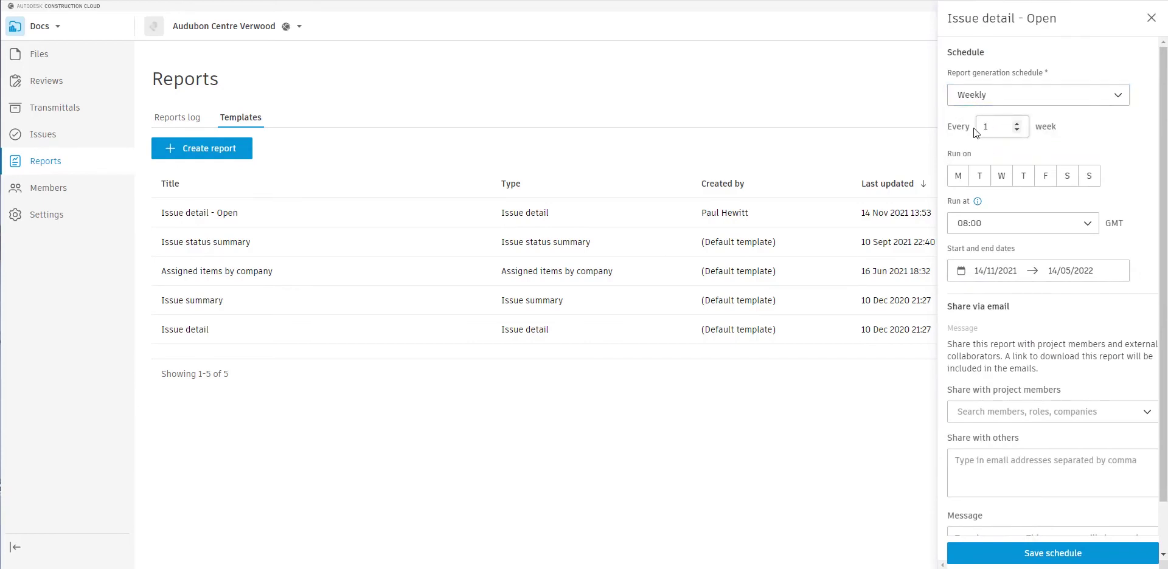
{"action": "left_click", "coordinate": [1017, 123]}
{"action": "left_click", "coordinate": [1045, 180]}
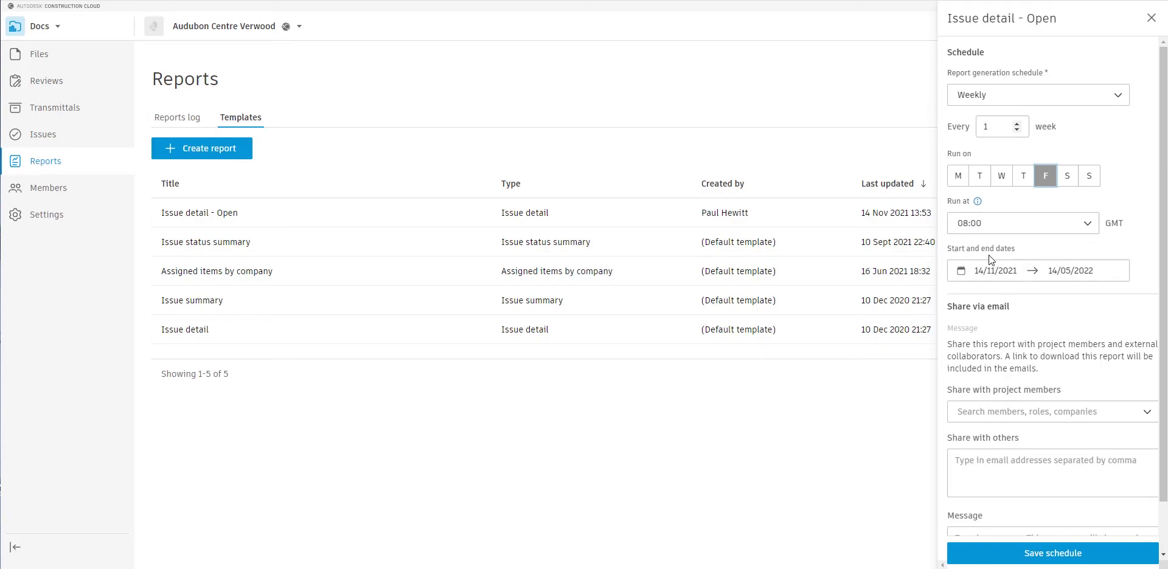
- Confirm the 14/11/2021 to 14/05/2022 date range and open the project member sharing list
{"action": "left_click", "coordinate": [1091, 273]}
{"action": "left_click", "coordinate": [1122, 307]}
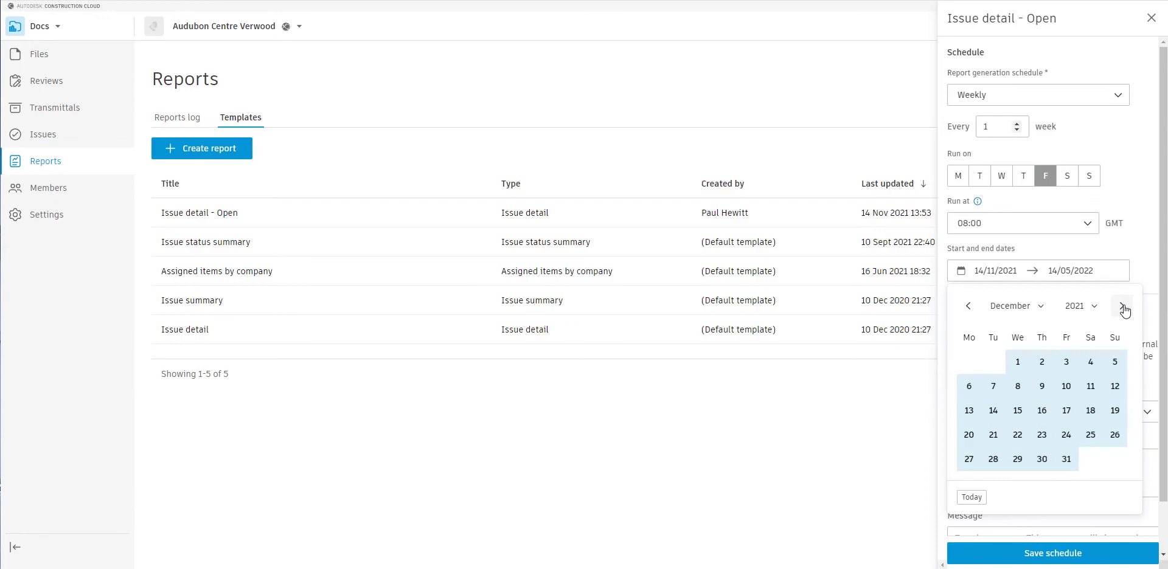
{"action": "left_click", "coordinate": [969, 305]}
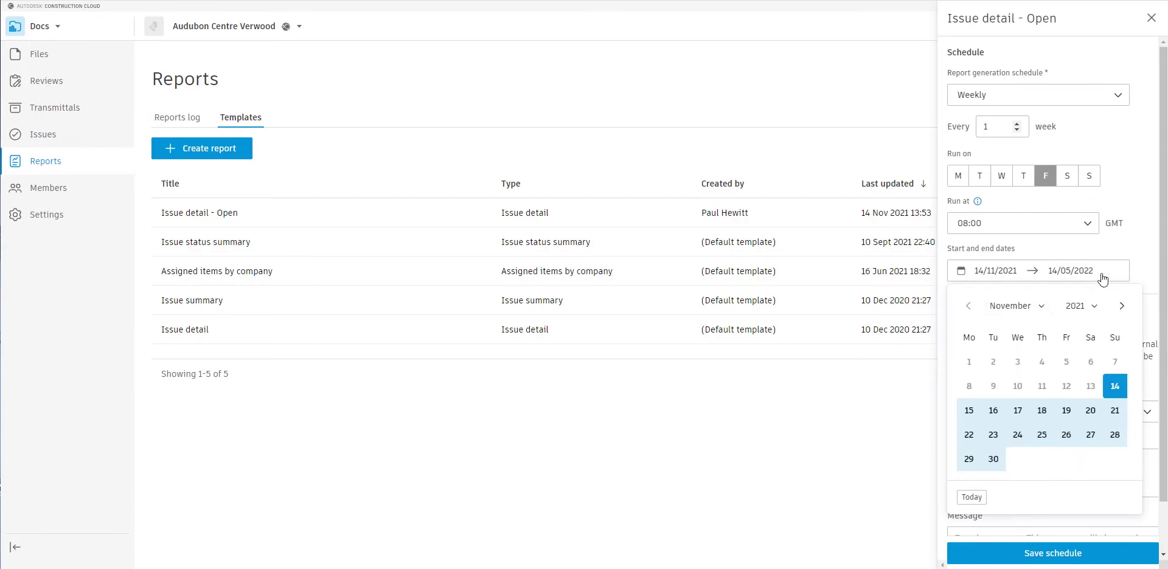
{"action": "left_click", "coordinate": [1137, 244]}
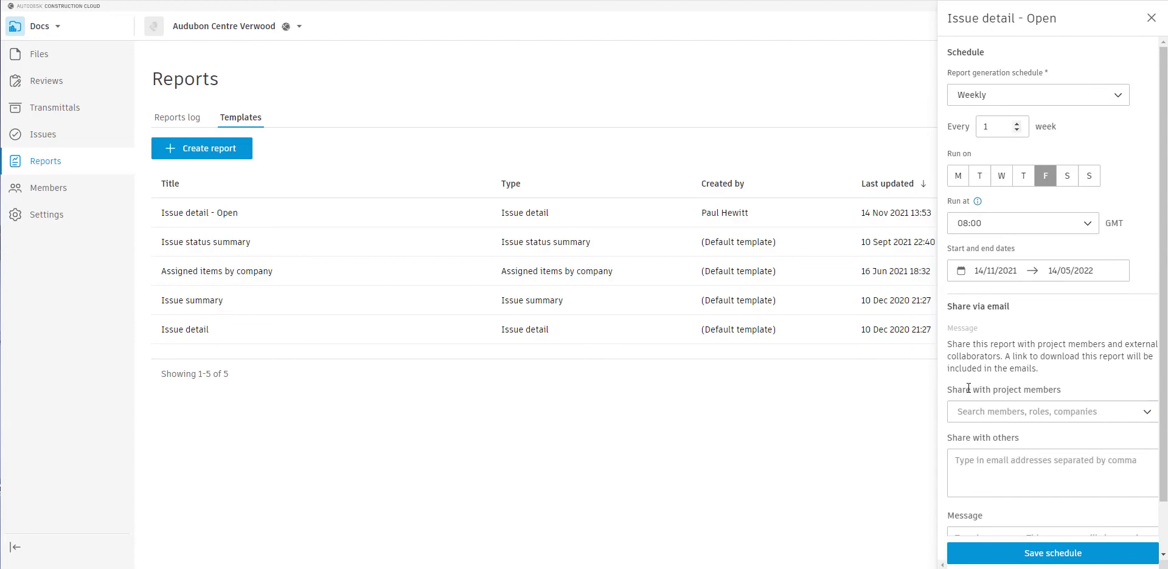
{"action": "left_click", "coordinate": [1146, 418]}
- Leave project members unselected and write 'Latest Open Issue' as the scheduled report's email message
{"action": "scroll", "coordinate": [1057, 455], "scroll_direction": "down", "scroll_amount": 2}
{"action": "scroll", "coordinate": [1057, 455], "scroll_direction": "down", "scroll_amount": 2}
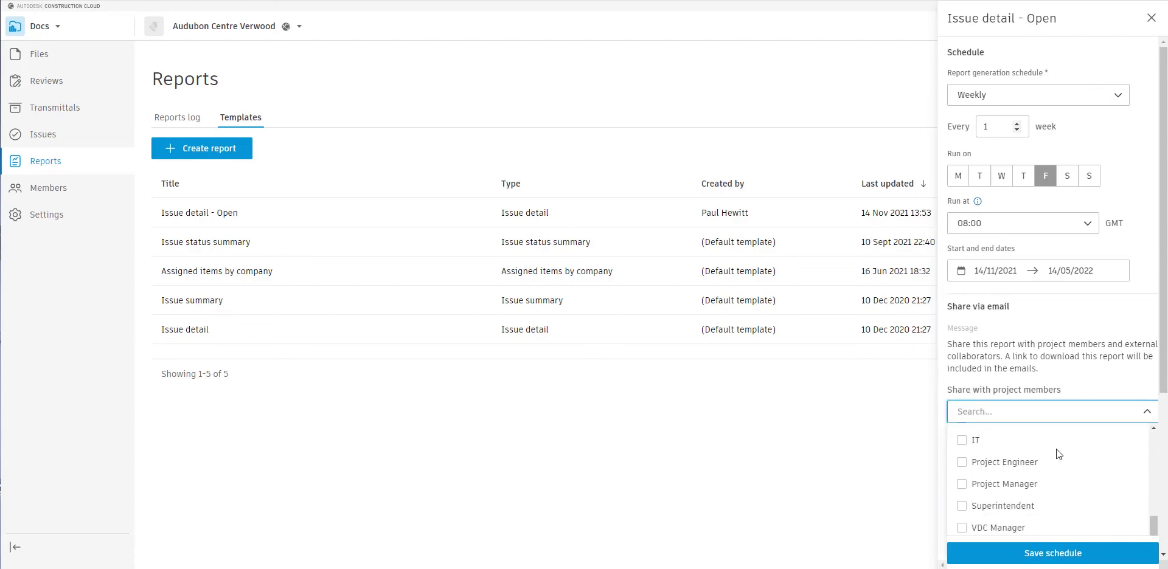
{"action": "scroll", "coordinate": [1056, 453], "scroll_direction": "down", "scroll_amount": 5}
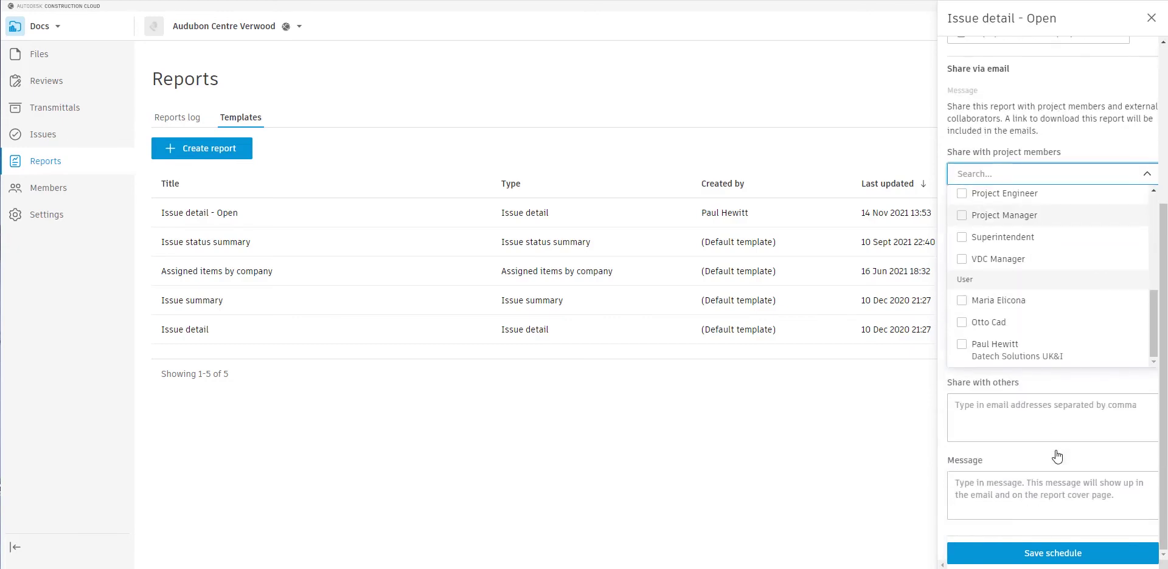
{"action": "left_click", "coordinate": [1031, 384]}
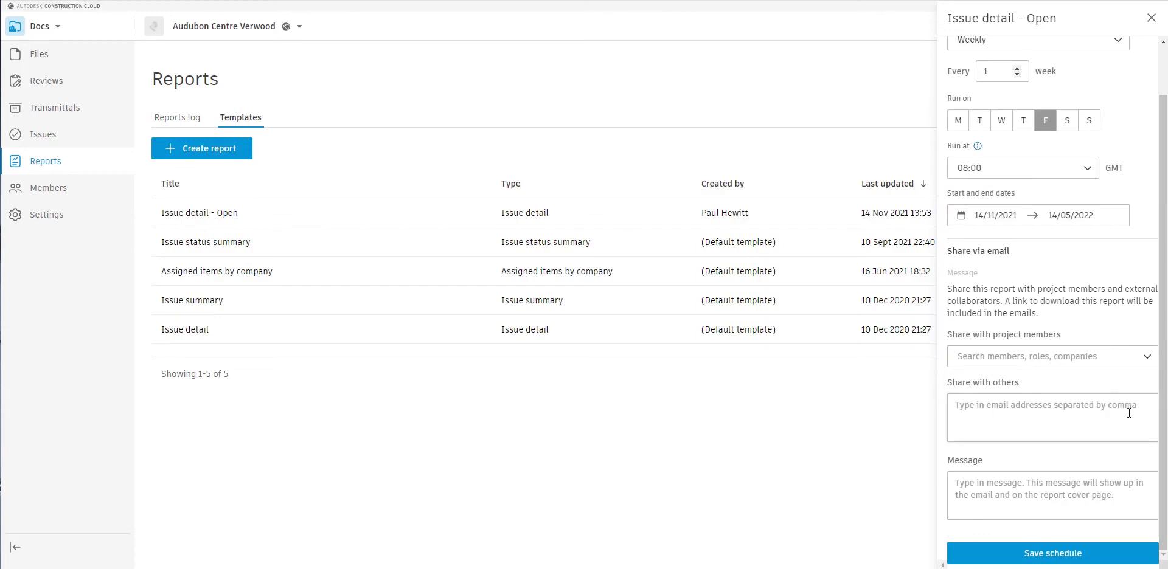
{"action": "left_click", "coordinate": [979, 482]}
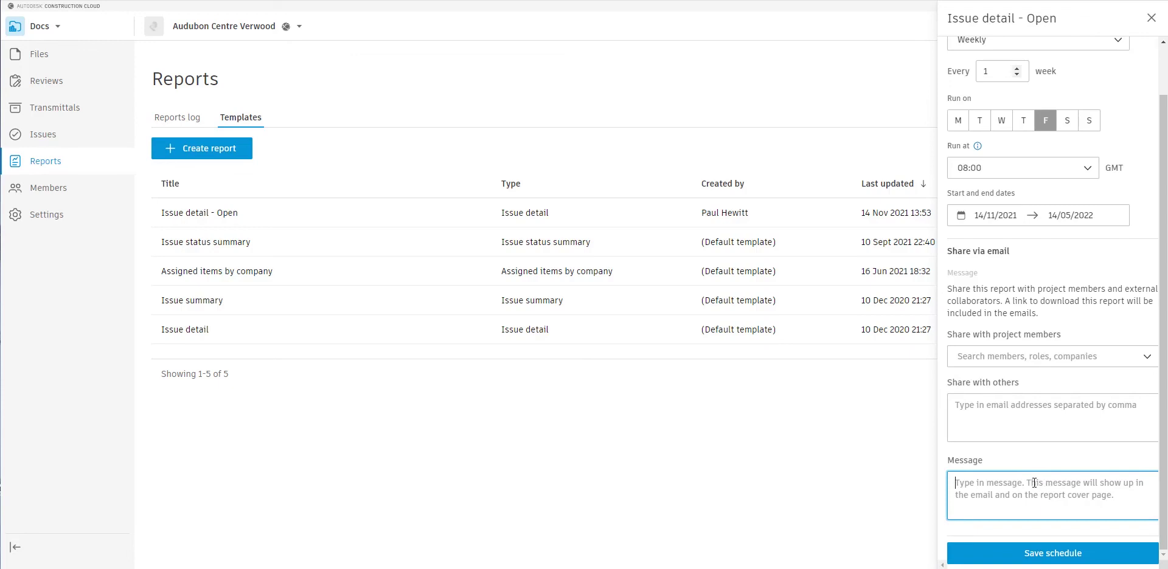
{"action": "type", "text": "Latest"}
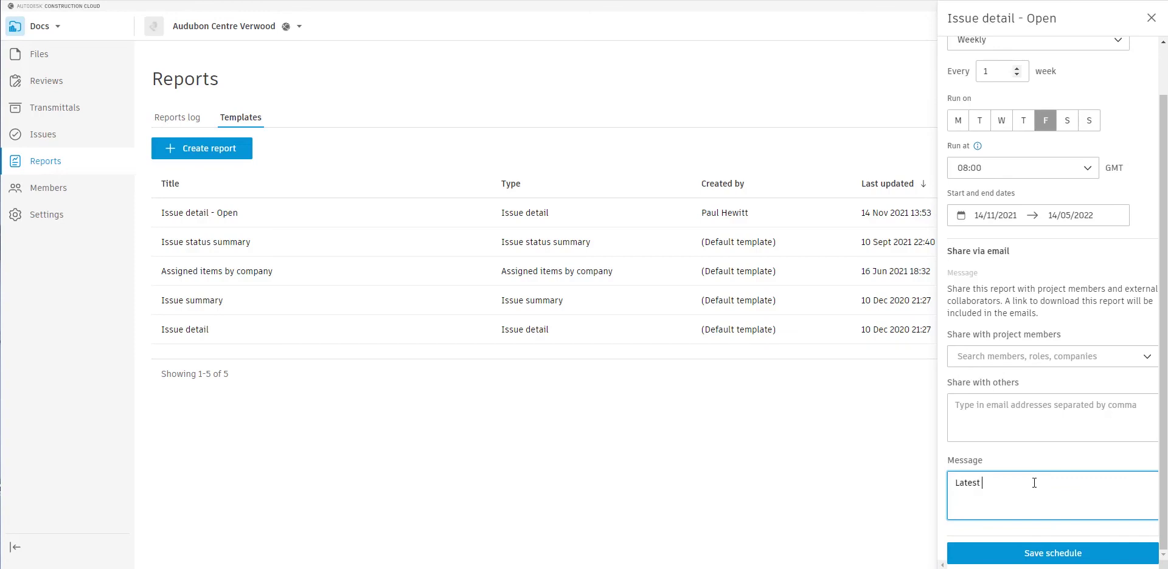
{"action": "type", "text": " Open I"}
{"action": "type", "text": "ssues report for Project..."}
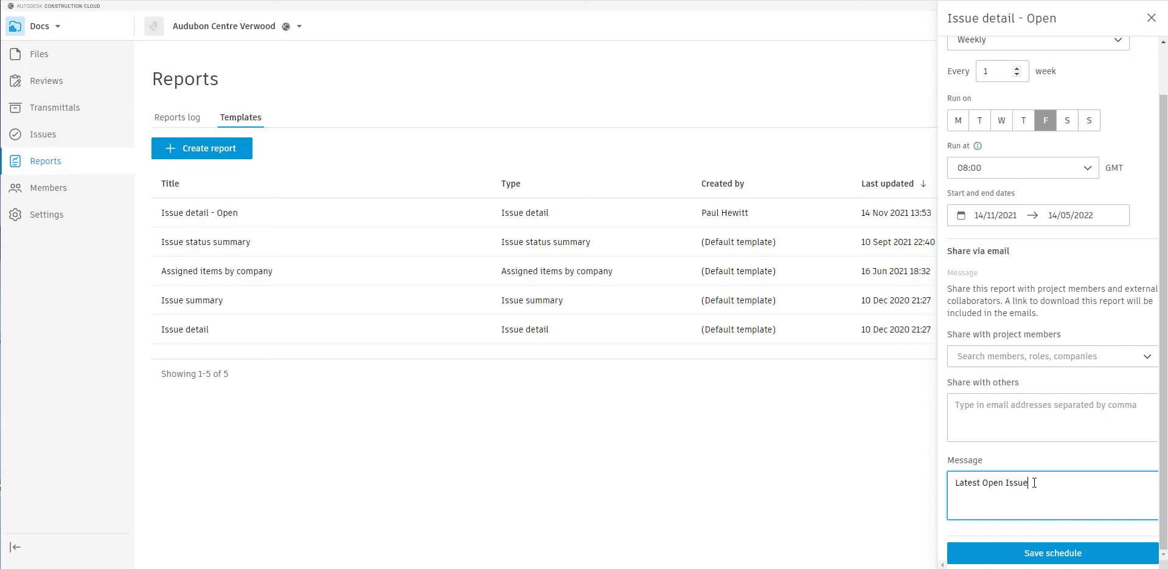